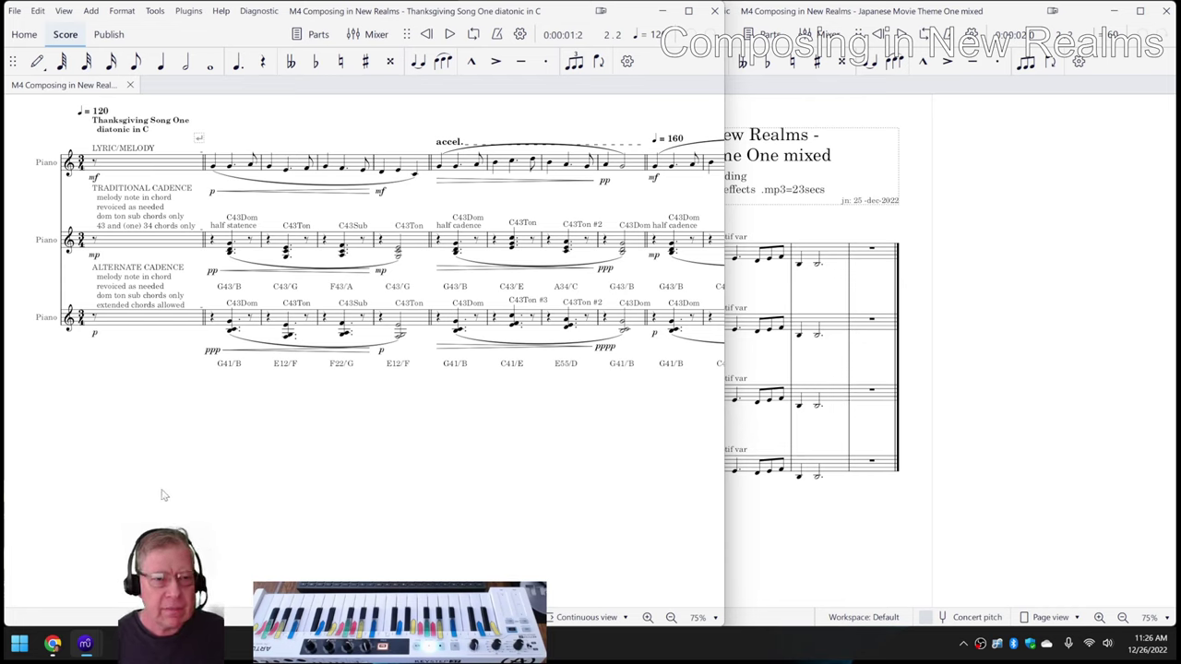
Play and stop Thanksgiving Song One, then play and stop the Japanese Movie Theme One mixed score
key(space)
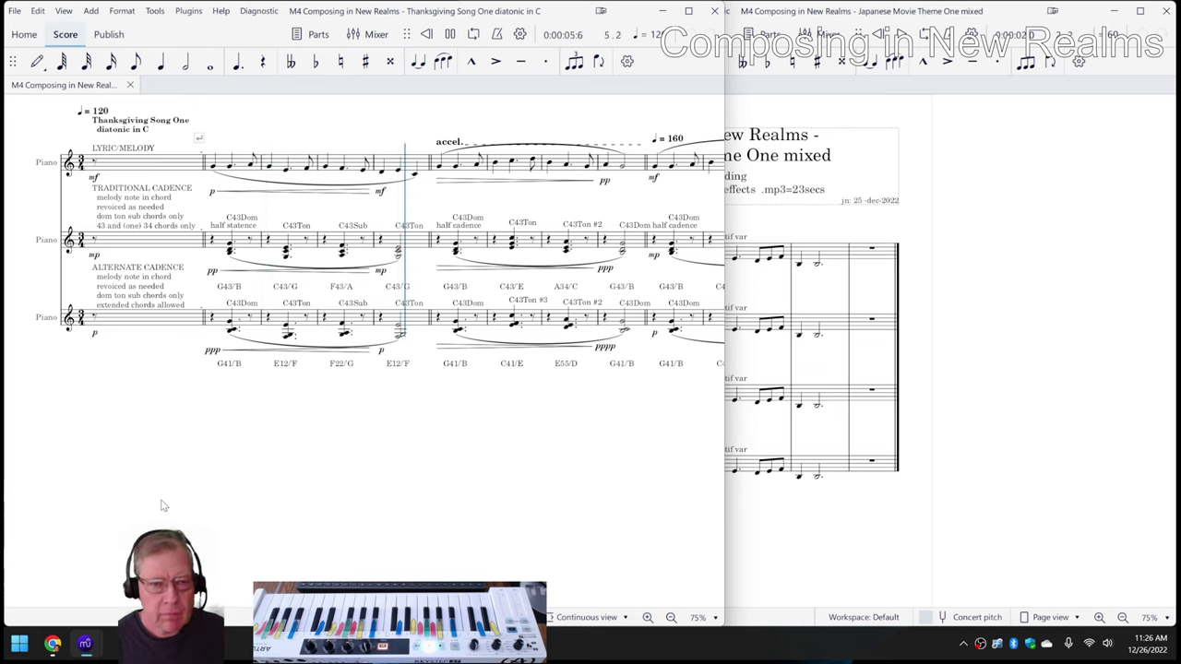
key(space)
click(788, 566)
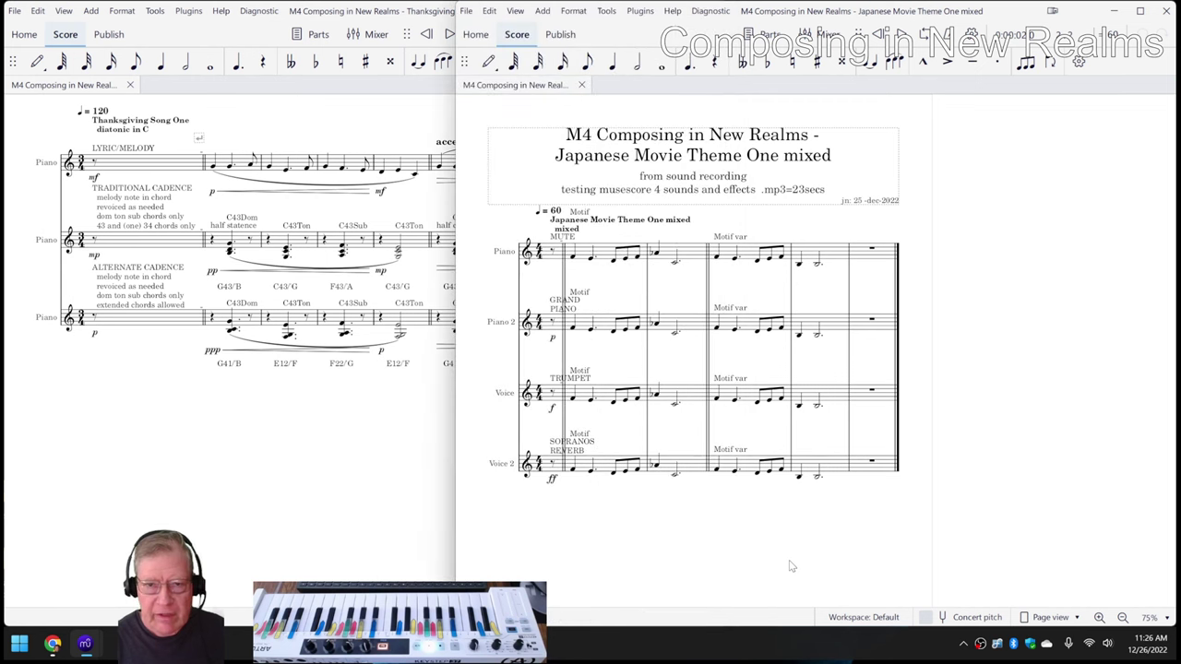
key(space)
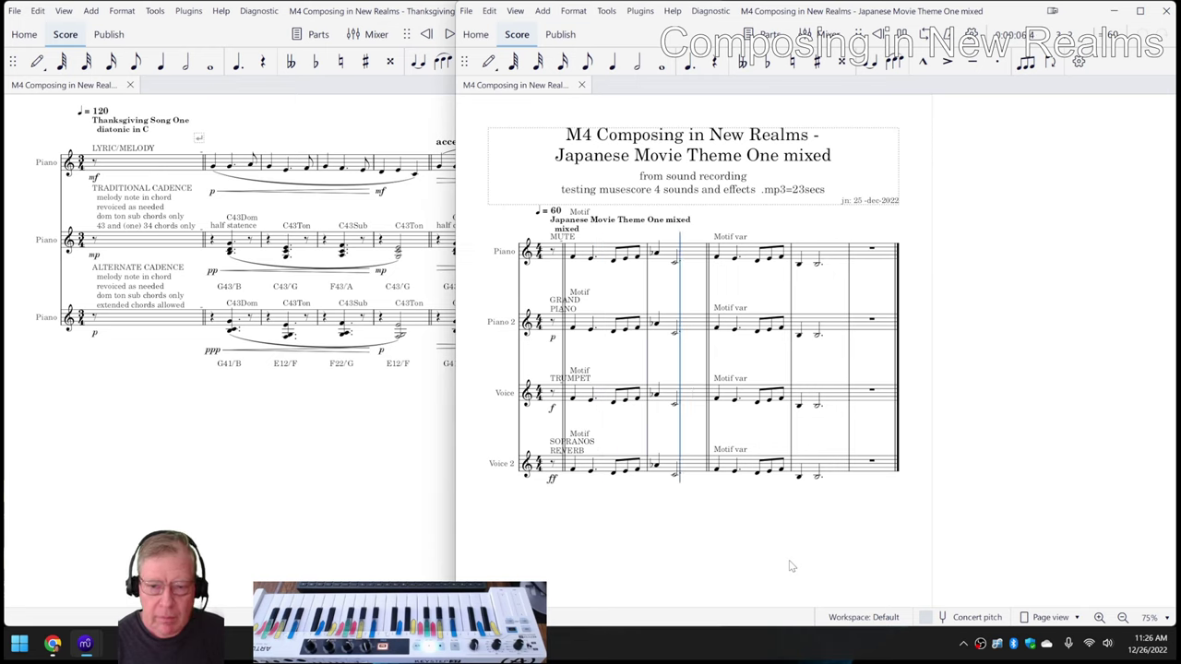
key(space)
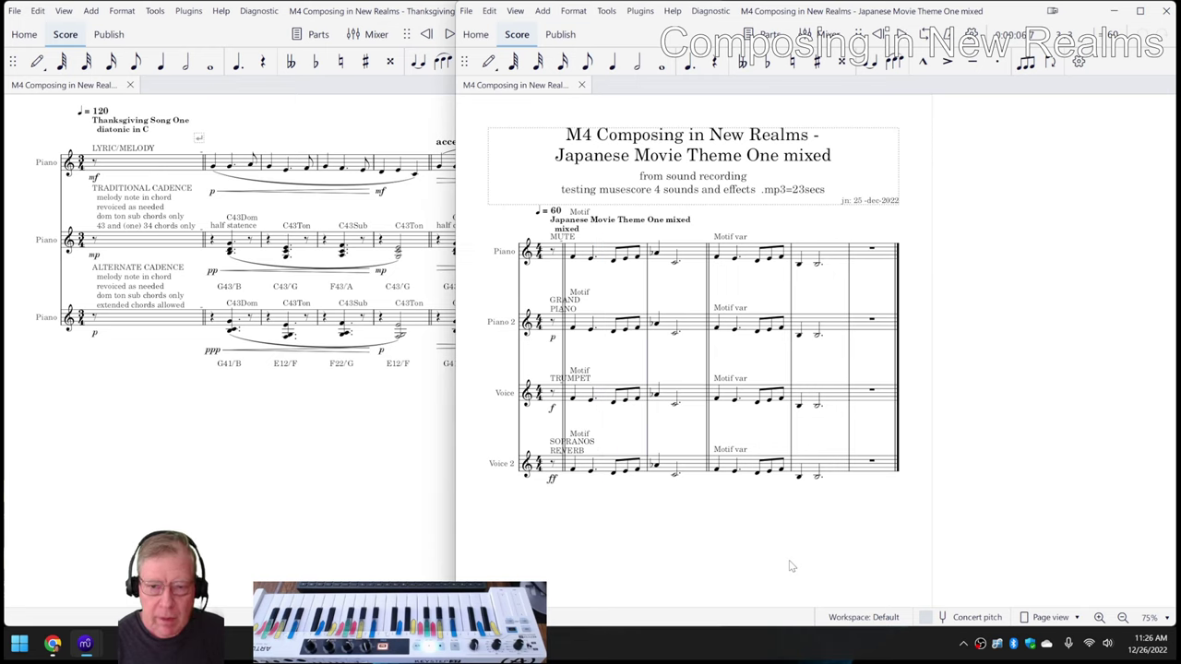
Bring the napkin spreadsheet forward and select the Reflection notes in B23 and B24
click(53, 643)
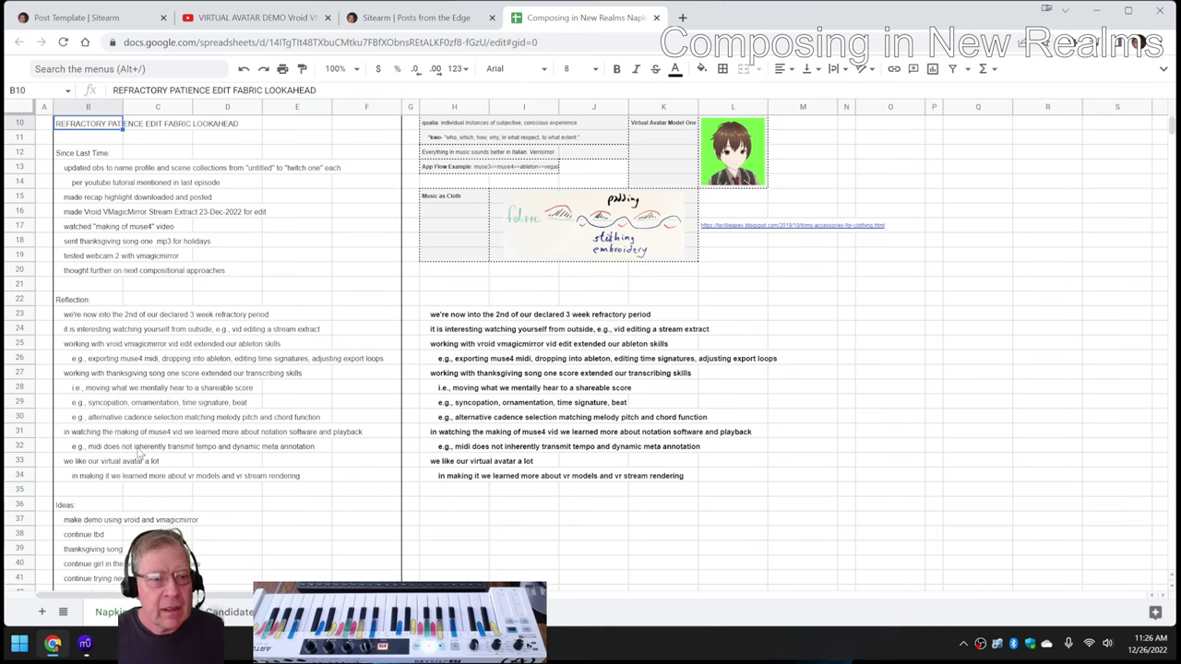
click(83, 314)
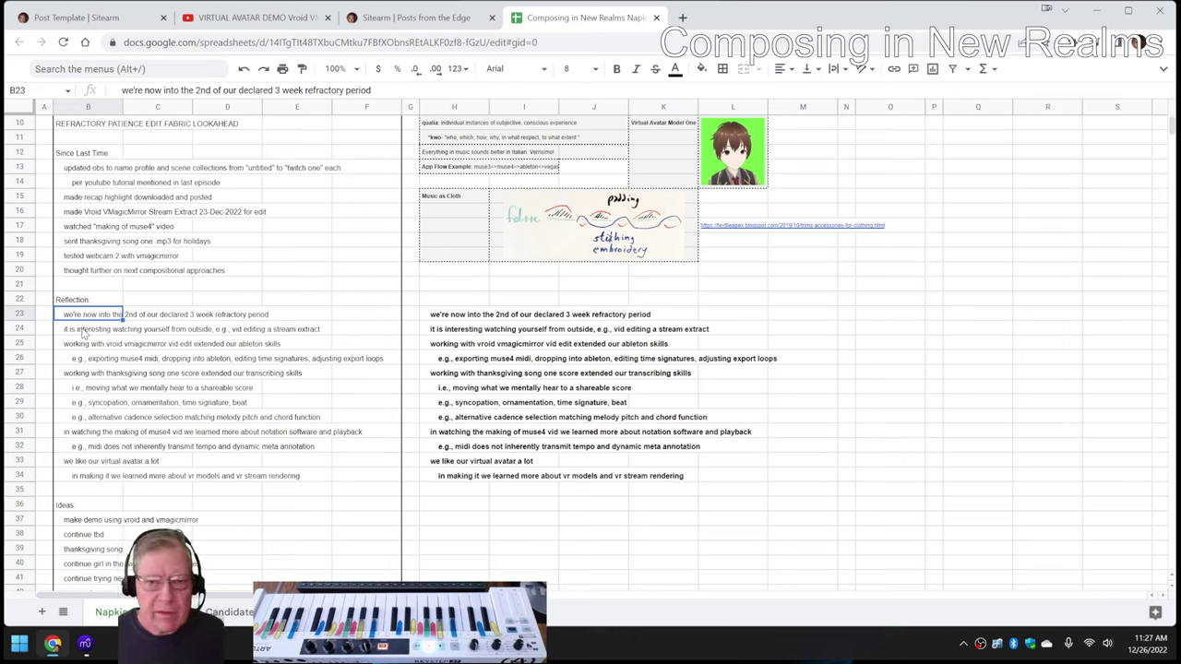
click(83, 334)
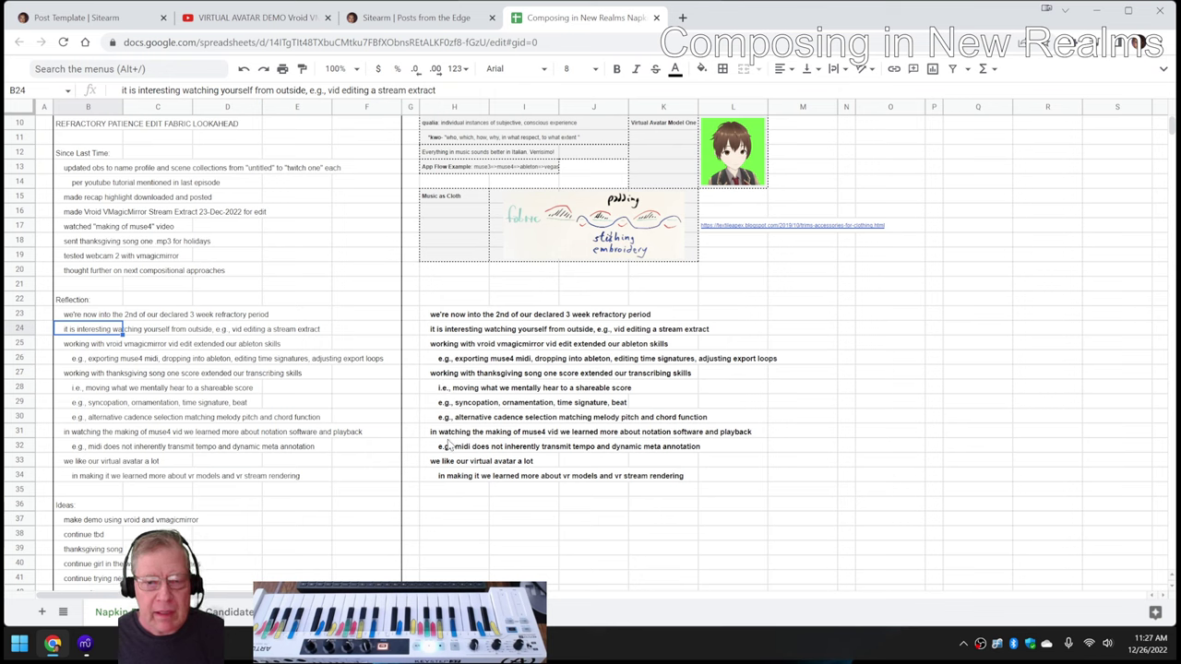
Select the transcribing-skills (H27) and notation-software (H31) notes, then the first Results entry in H46
click(447, 374)
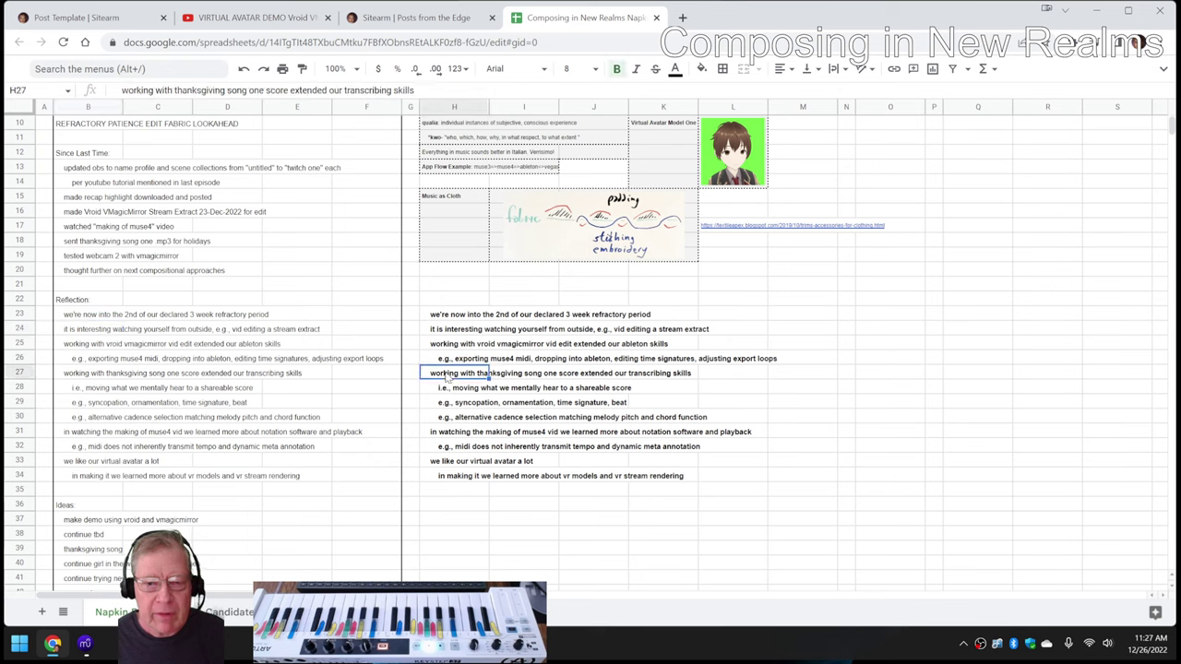
click(433, 437)
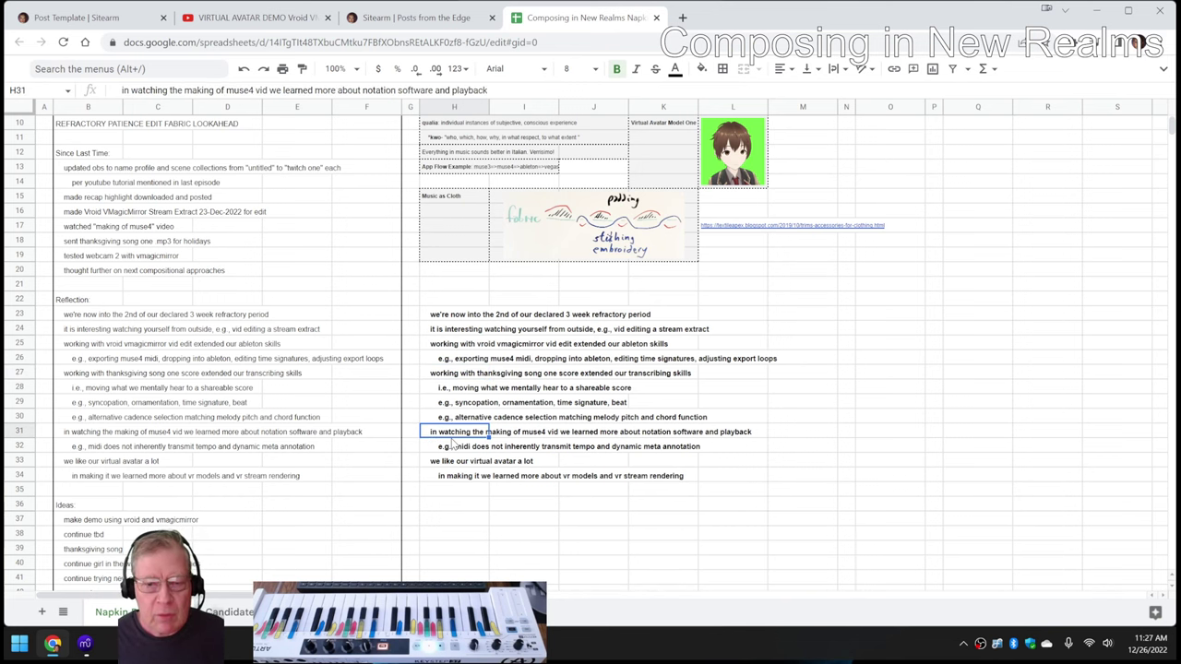
scroll(452, 444, down, 3)
scroll(452, 444, down, 2)
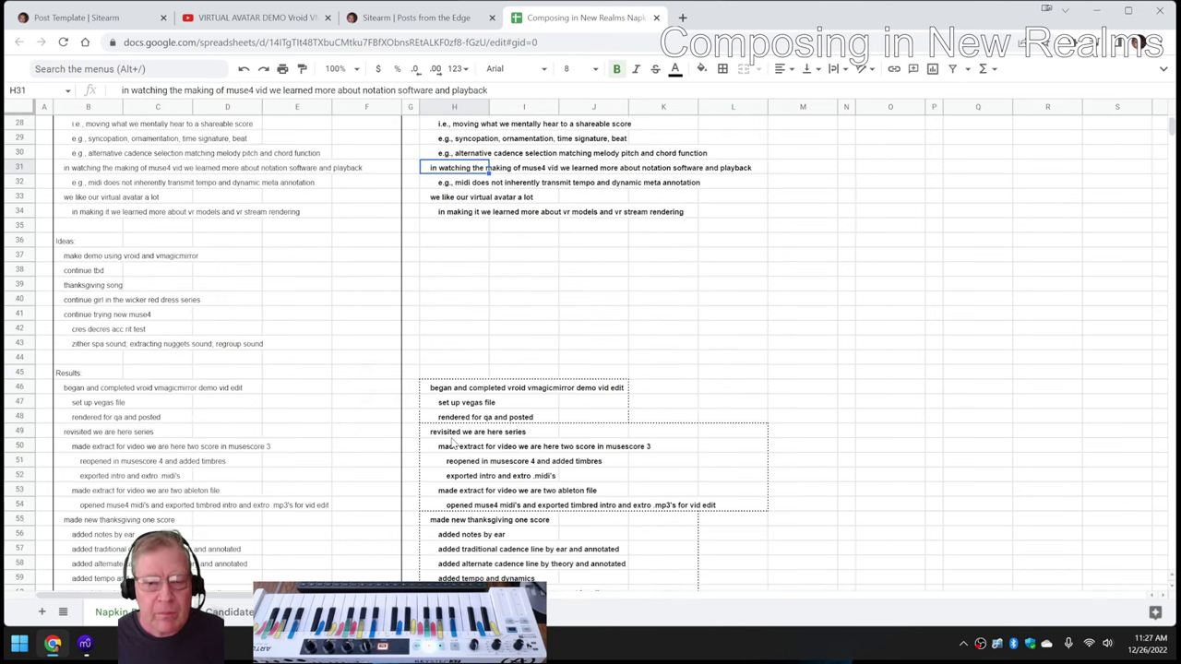
scroll(452, 433, down, 2)
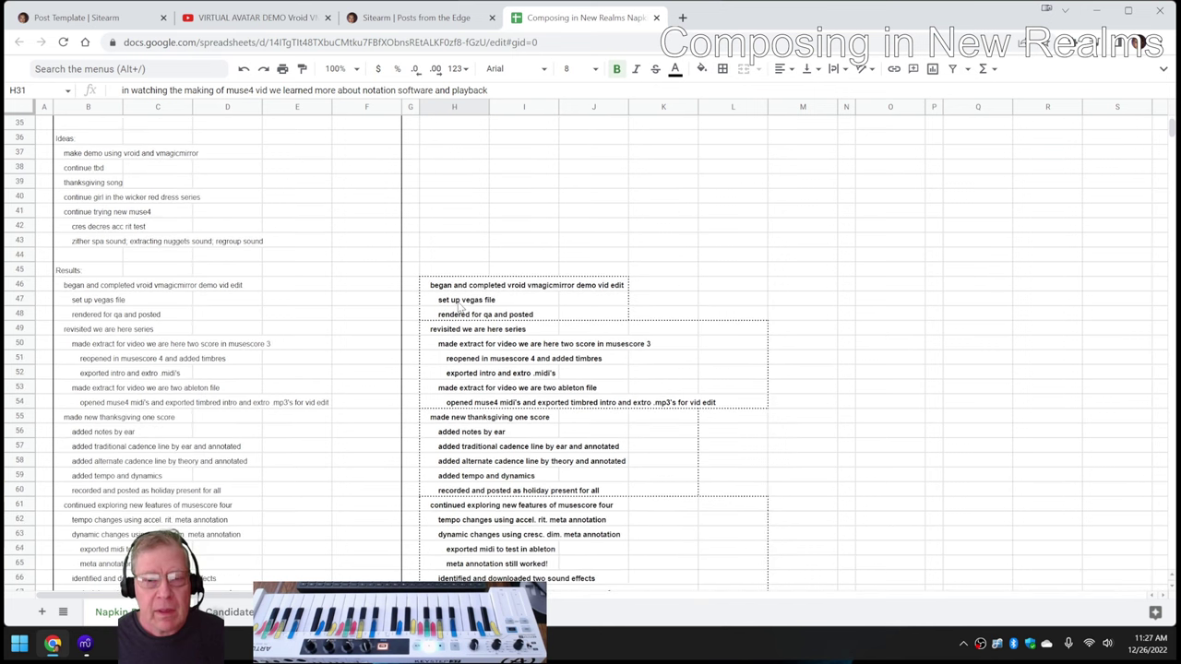
click(450, 286)
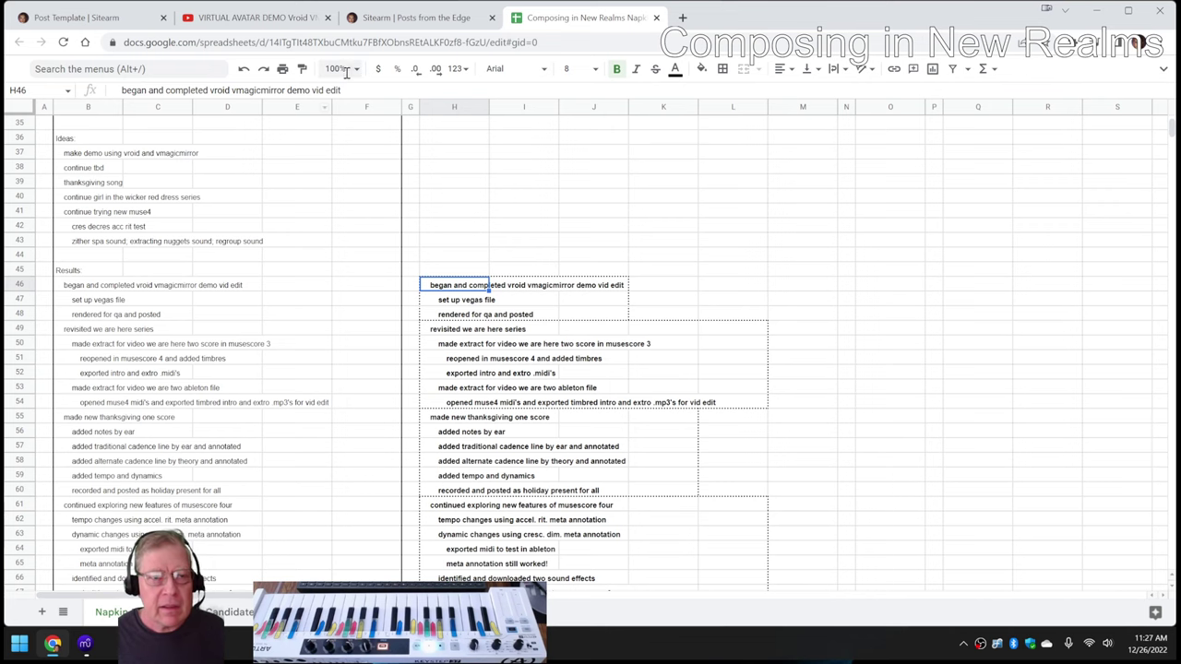
Switch to the VIRTUAL AVATAR DEMO Vroid VMagicMirror video and play it from the beginning
click(290, 22)
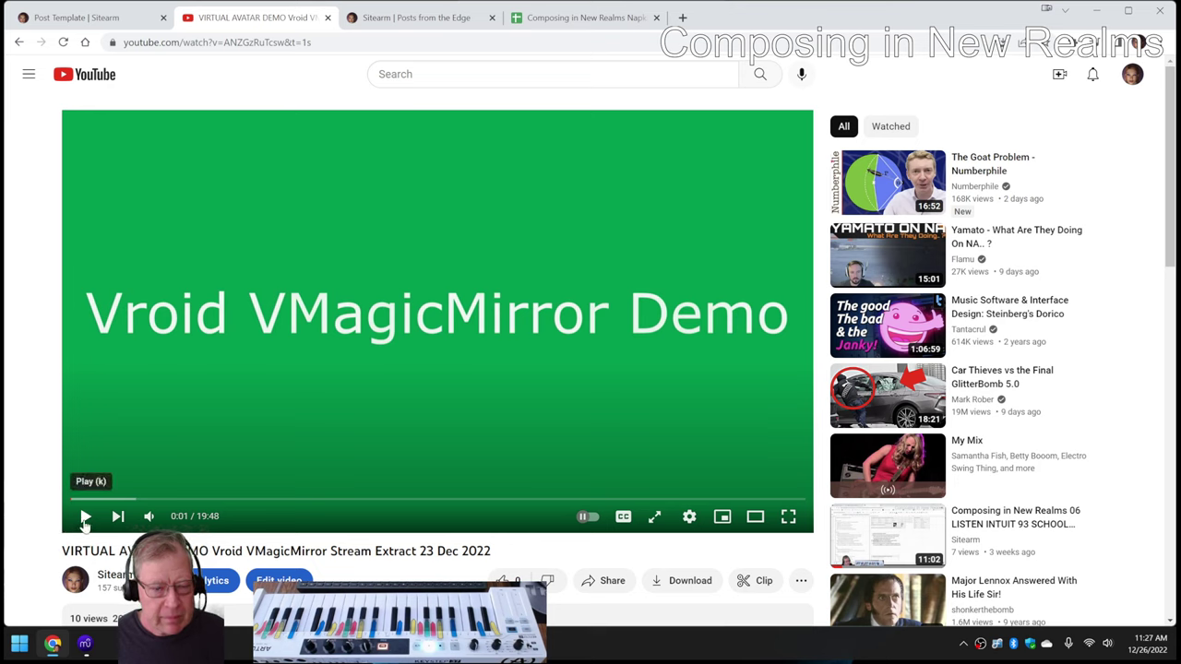
click(84, 519)
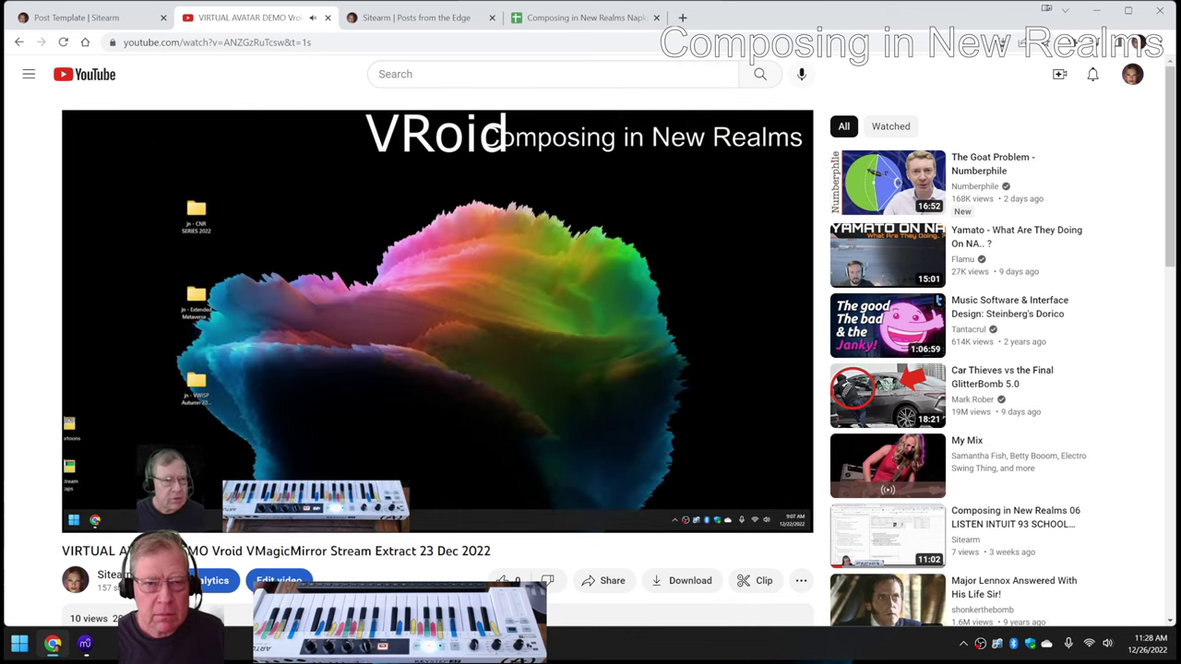
Pause the video, expand its description, and jump to the VRoid and VMagicMirror (4:52) chapters
scroll(138, 510, down, 3)
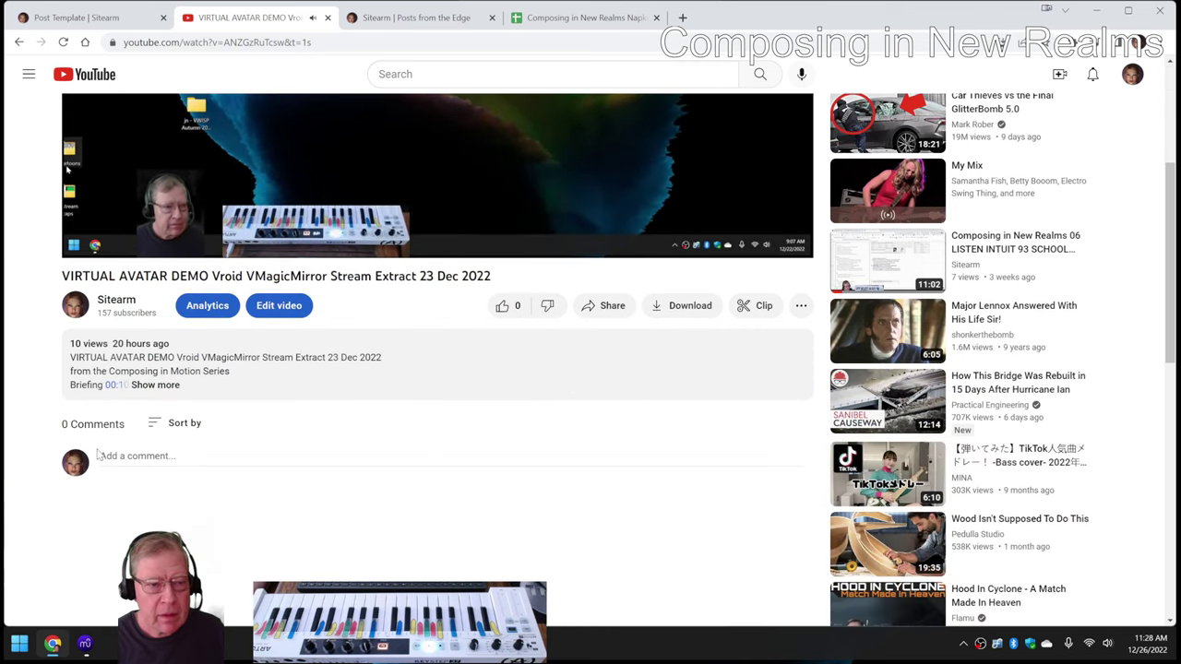
click(87, 242)
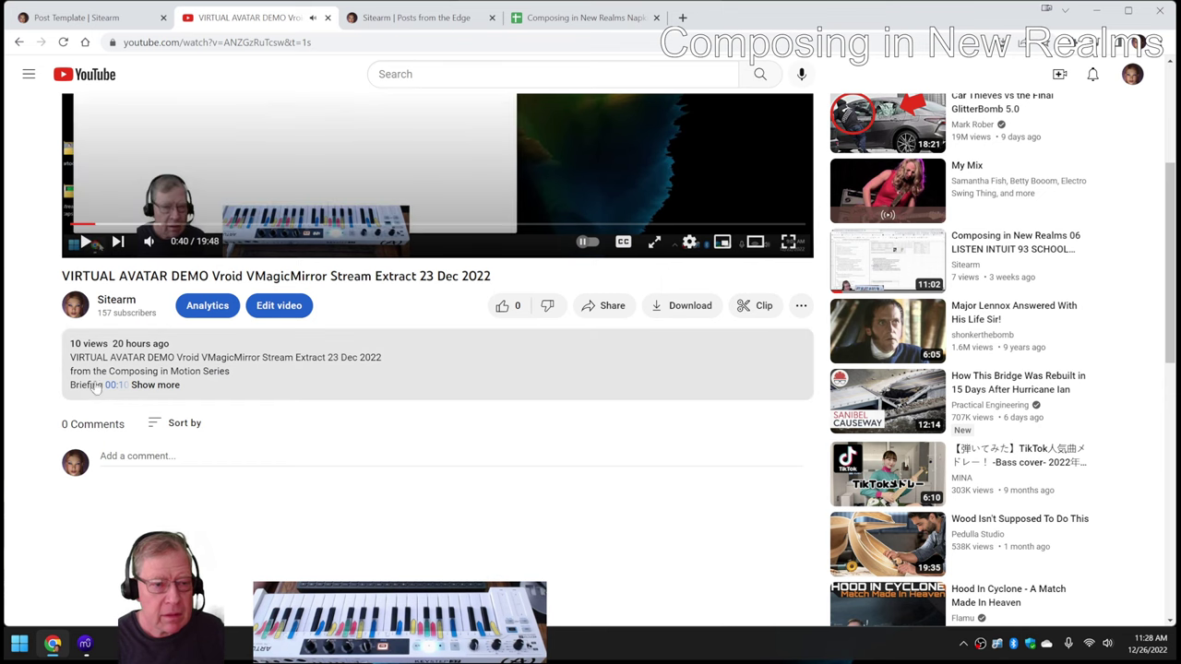
click(143, 385)
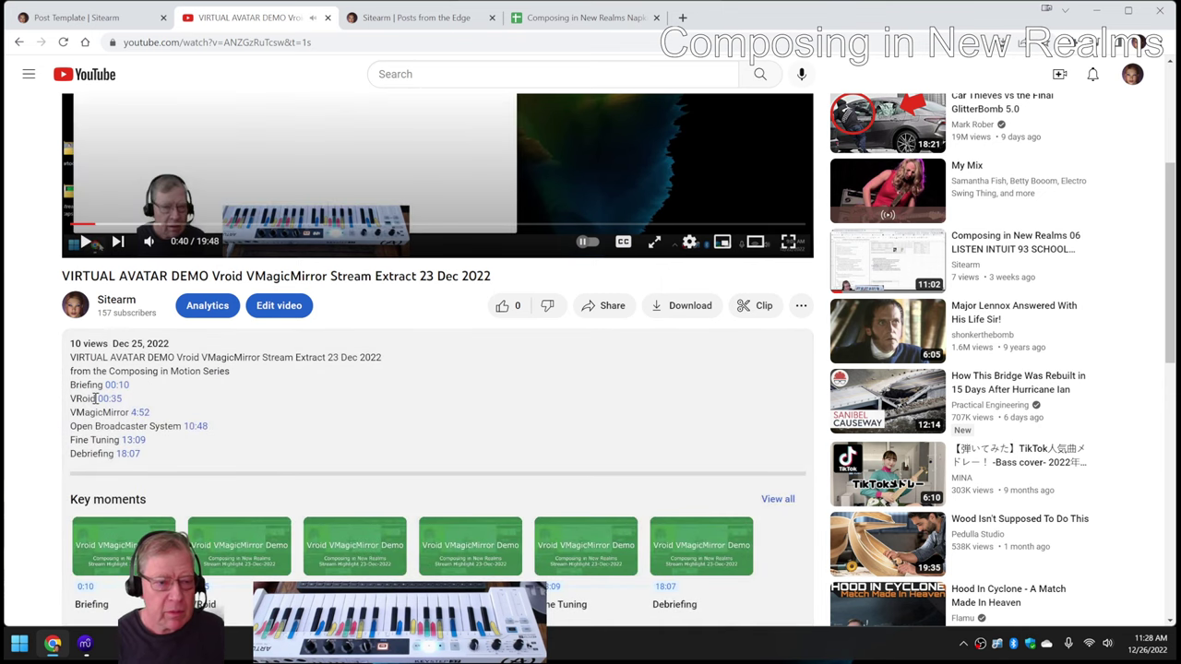
click(108, 399)
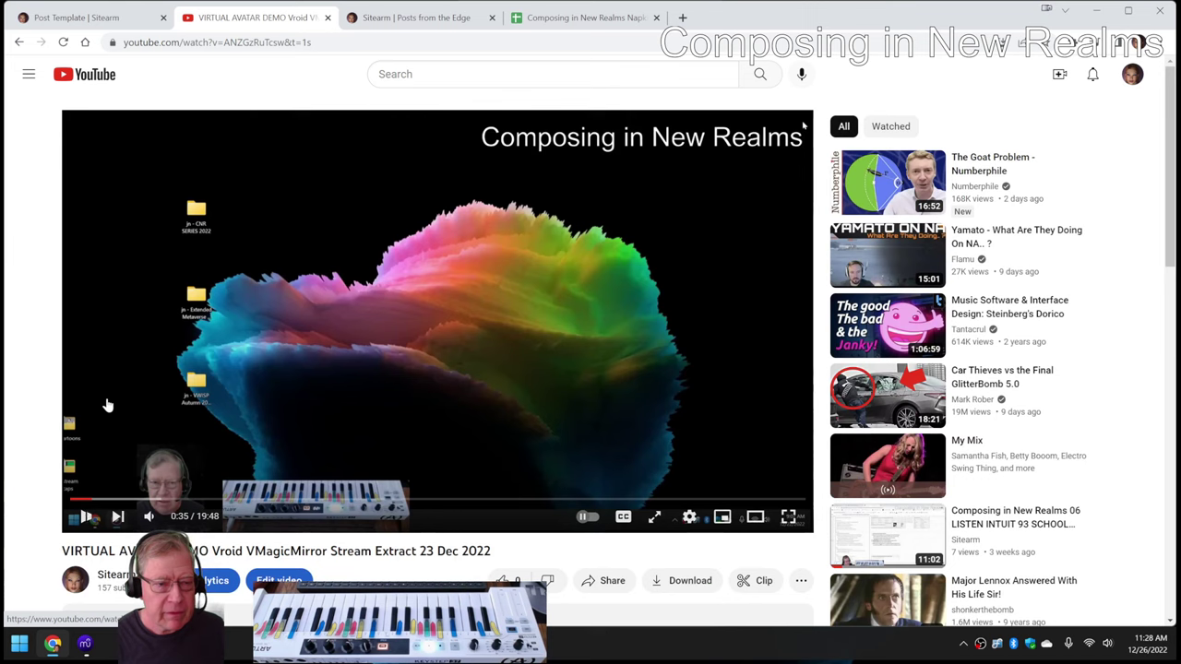
scroll(120, 416, down, 3)
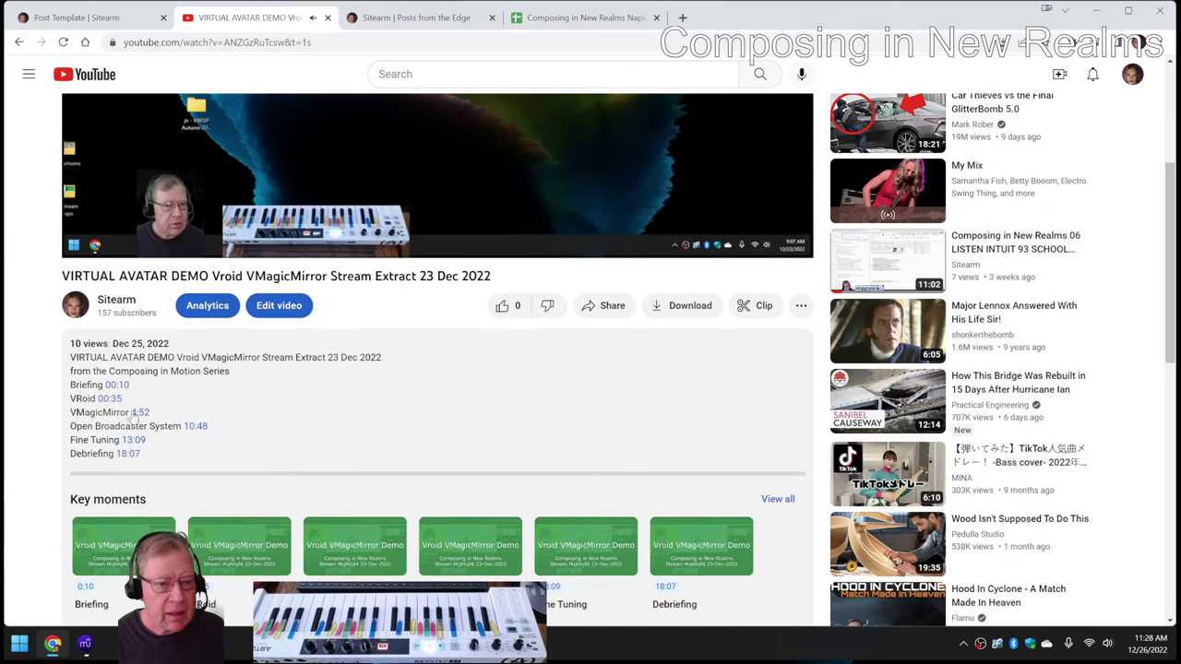
click(140, 412)
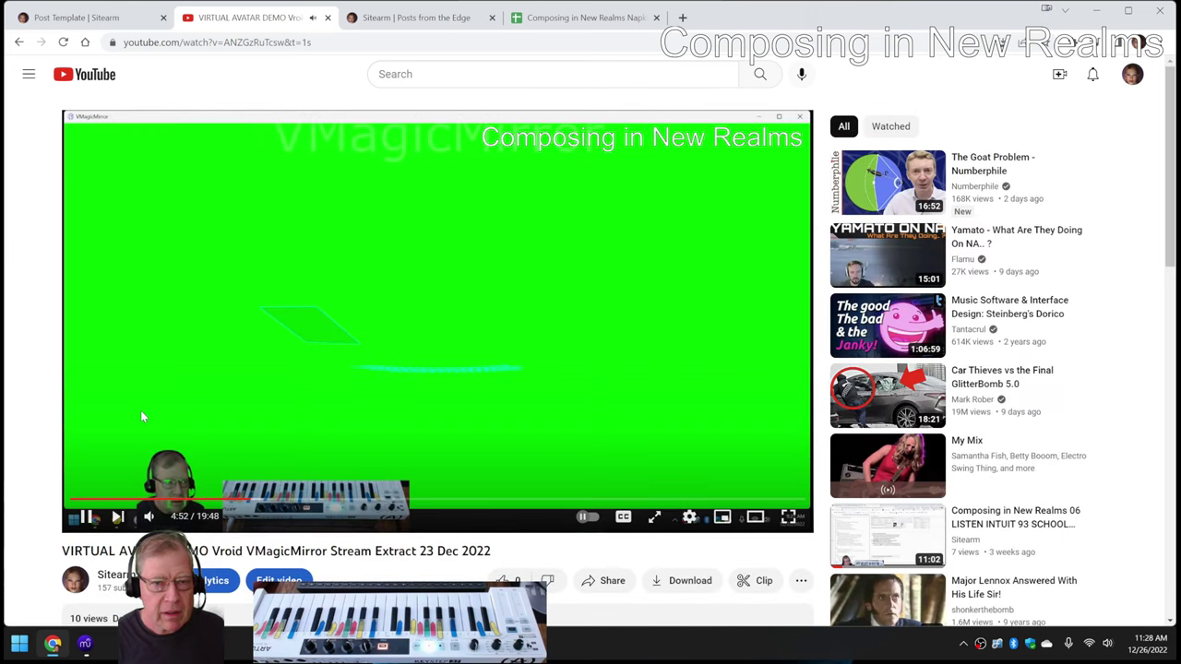
Jump through the Open Broadcaster System and Fine Tuning chapters to Debriefing, pausing at 18:10
scroll(140, 411, down, 3)
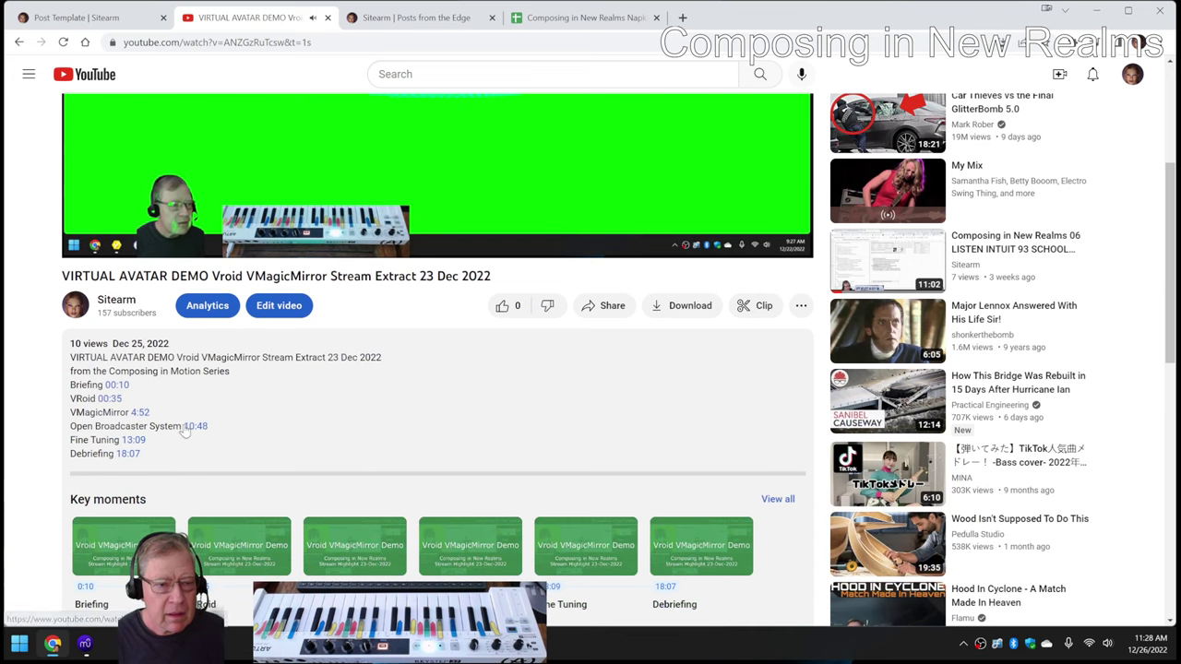
click(191, 426)
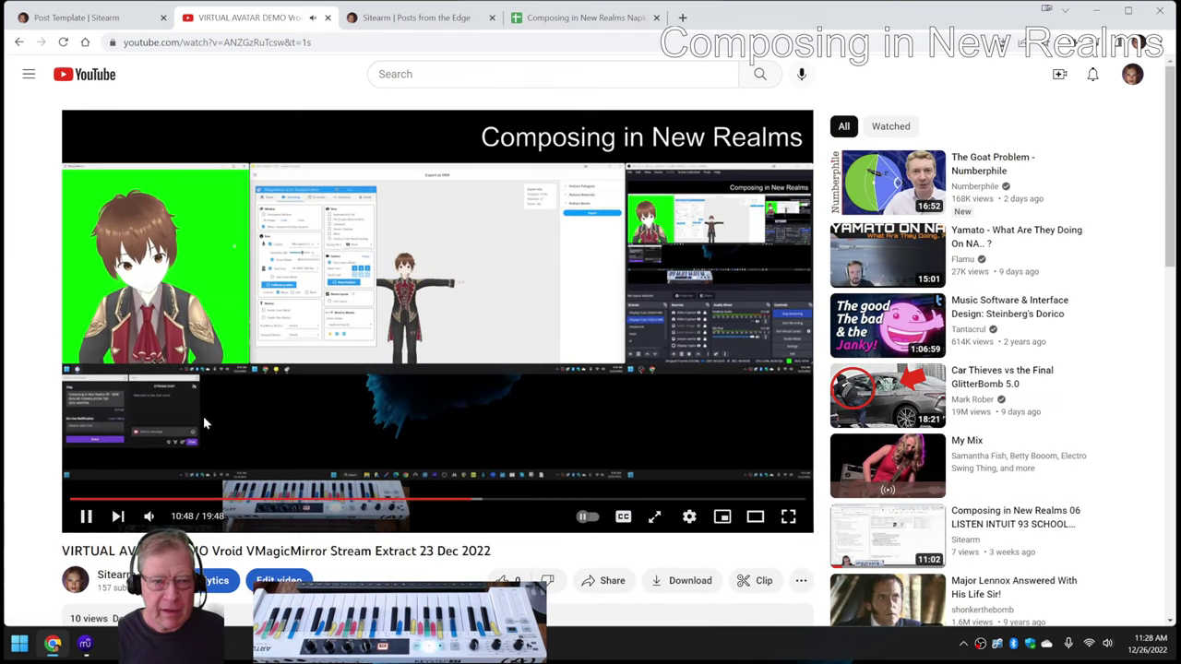
scroll(229, 377, down, 1)
scroll(227, 370, down, 3)
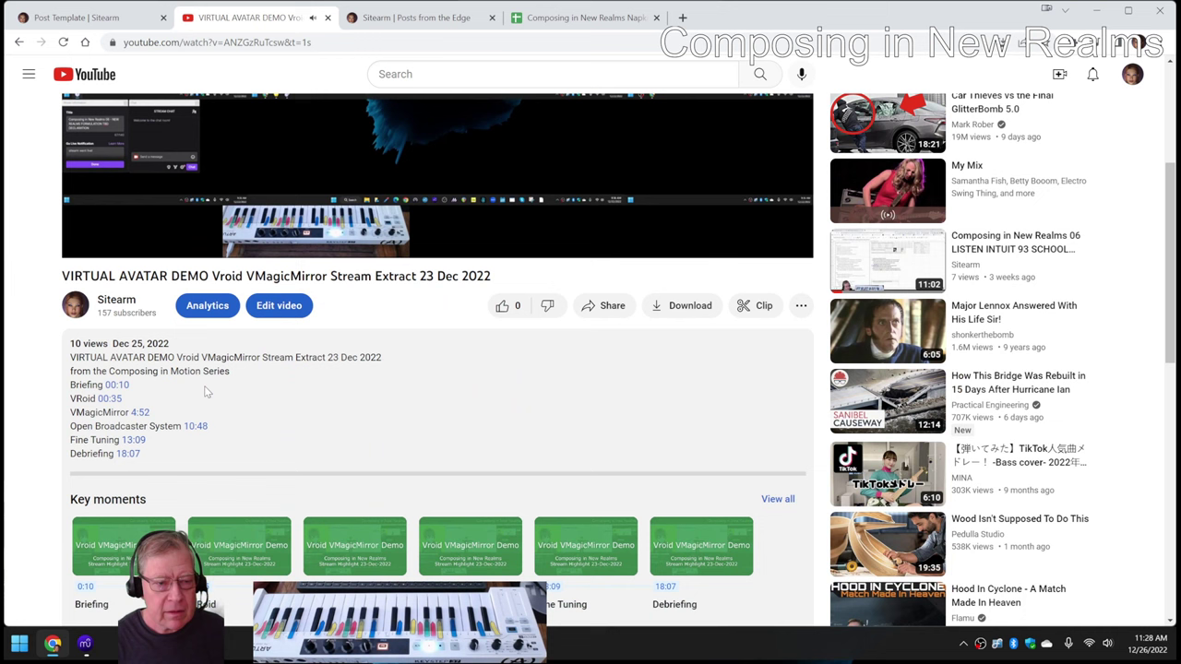
click(141, 444)
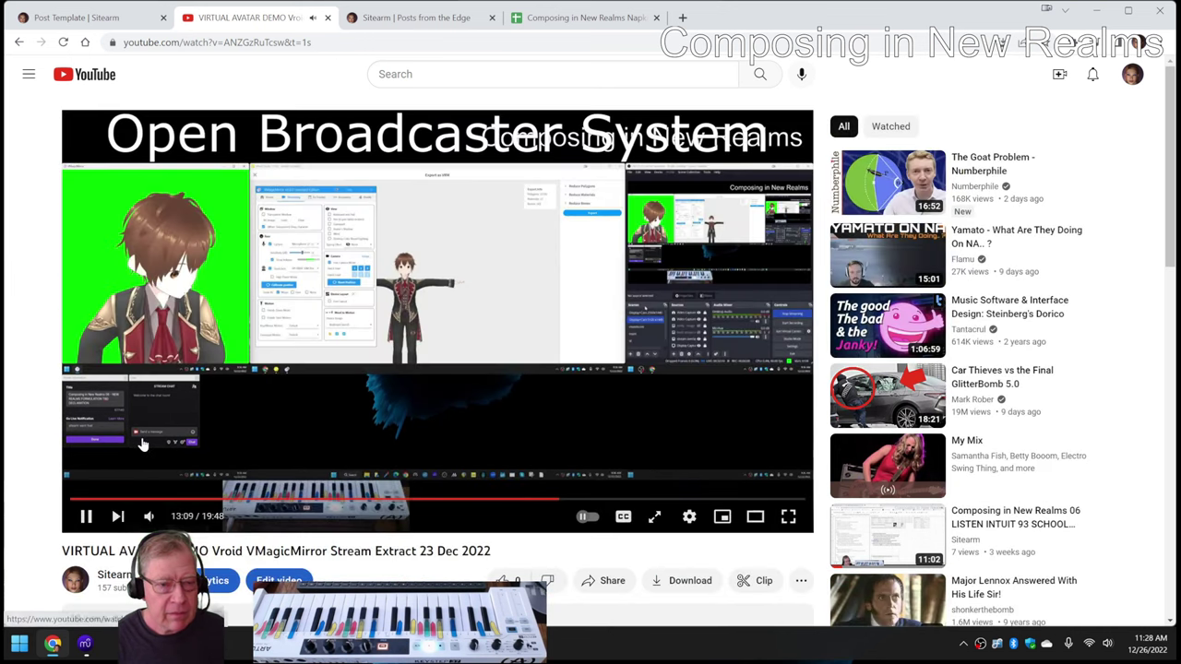
scroll(195, 395, down, 3)
scroll(197, 399, down, 3)
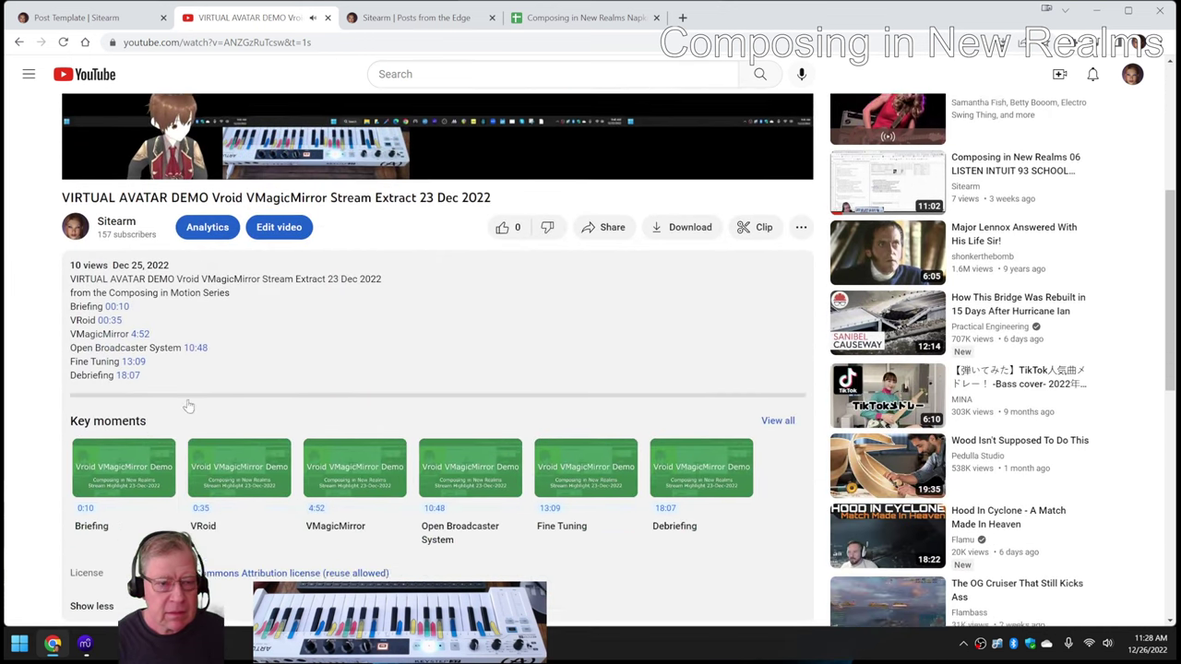
click(130, 317)
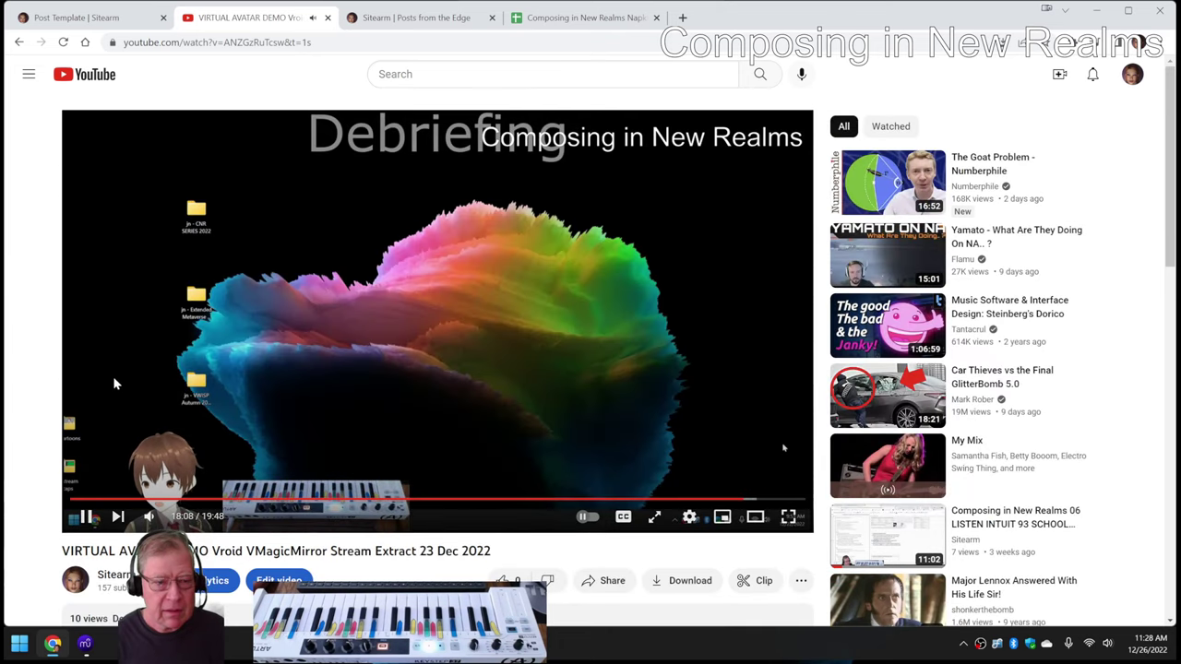
click(85, 518)
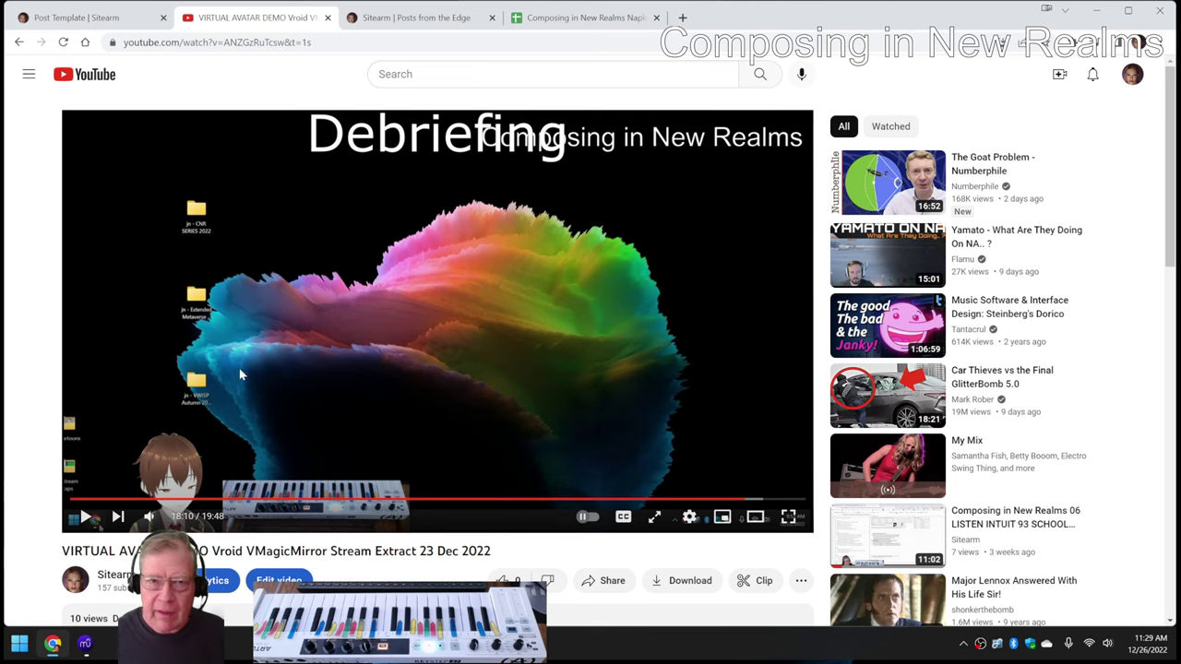
Select the 'revisited we are here series' entry in H49, then return to the demo video
click(536, 24)
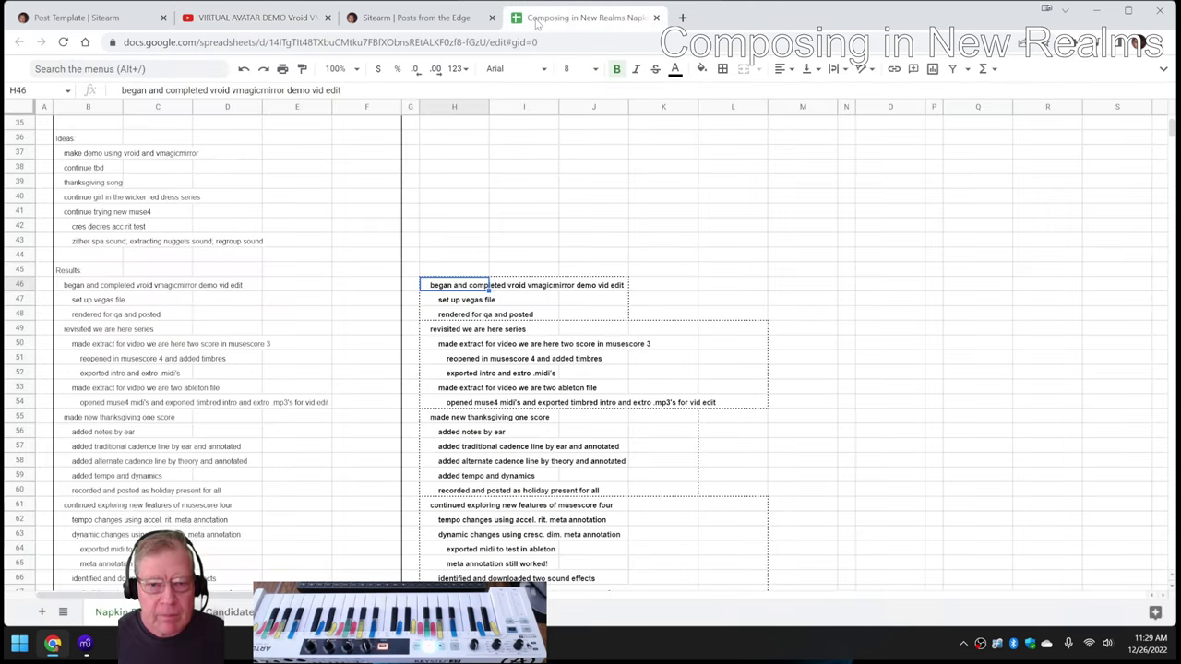
click(439, 332)
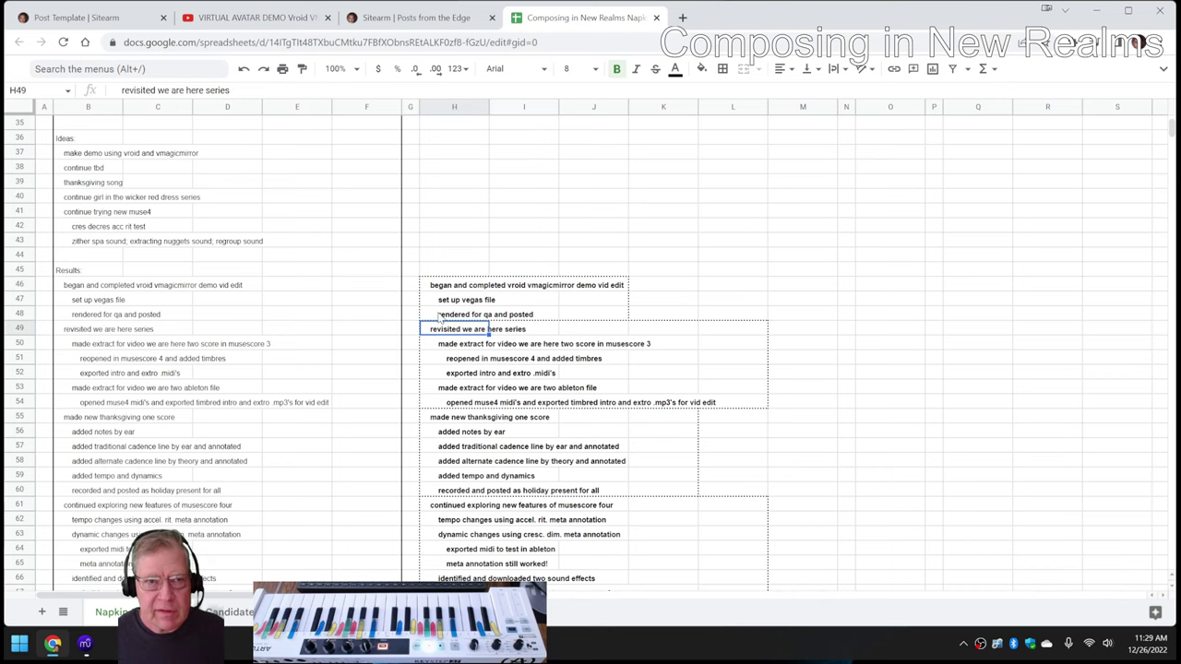
click(254, 18)
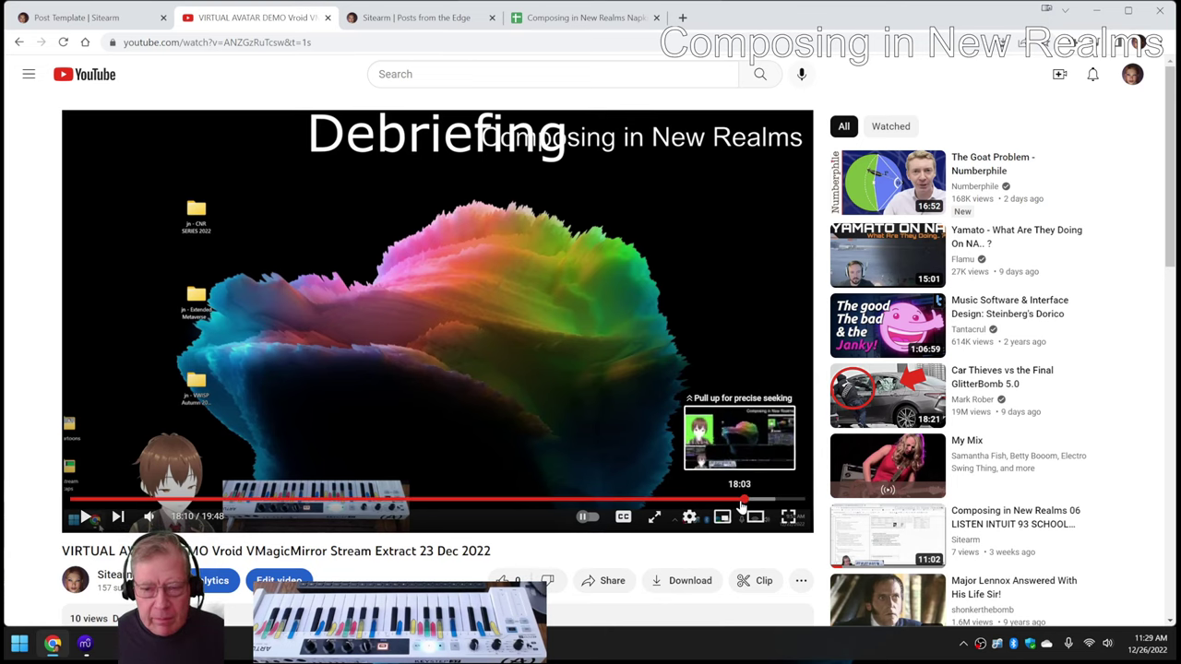
Rewind the demo video to 0:00, play and pause its opening seconds, then return to the spreadsheet
drag(743, 506, 69, 503)
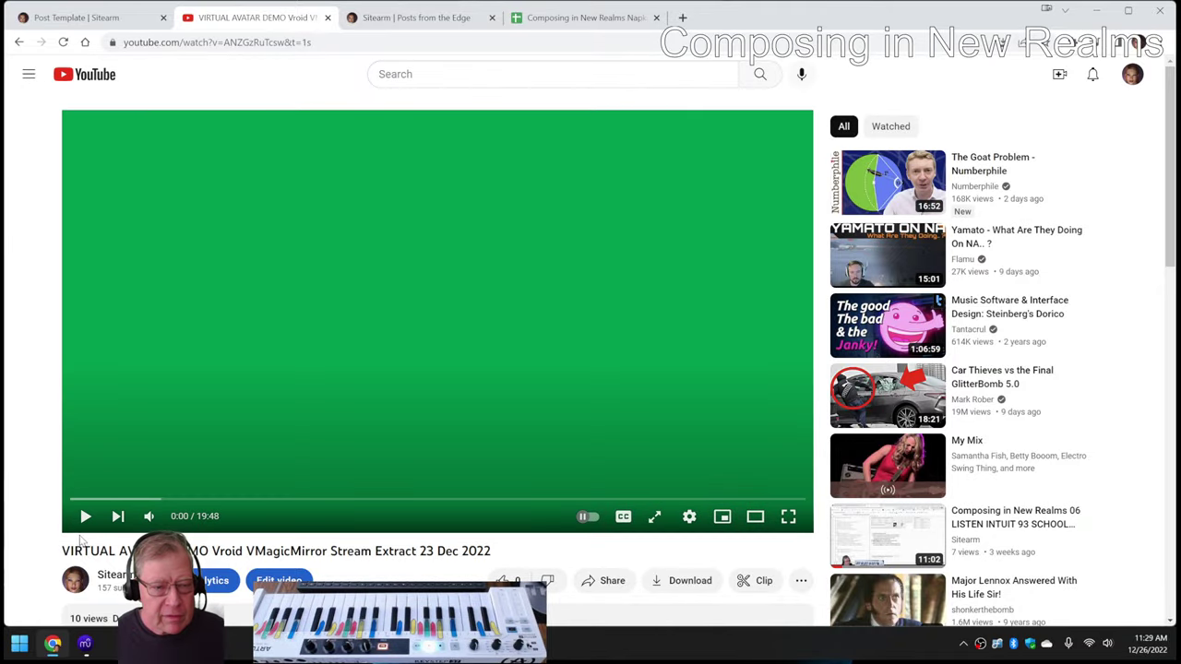
click(85, 517)
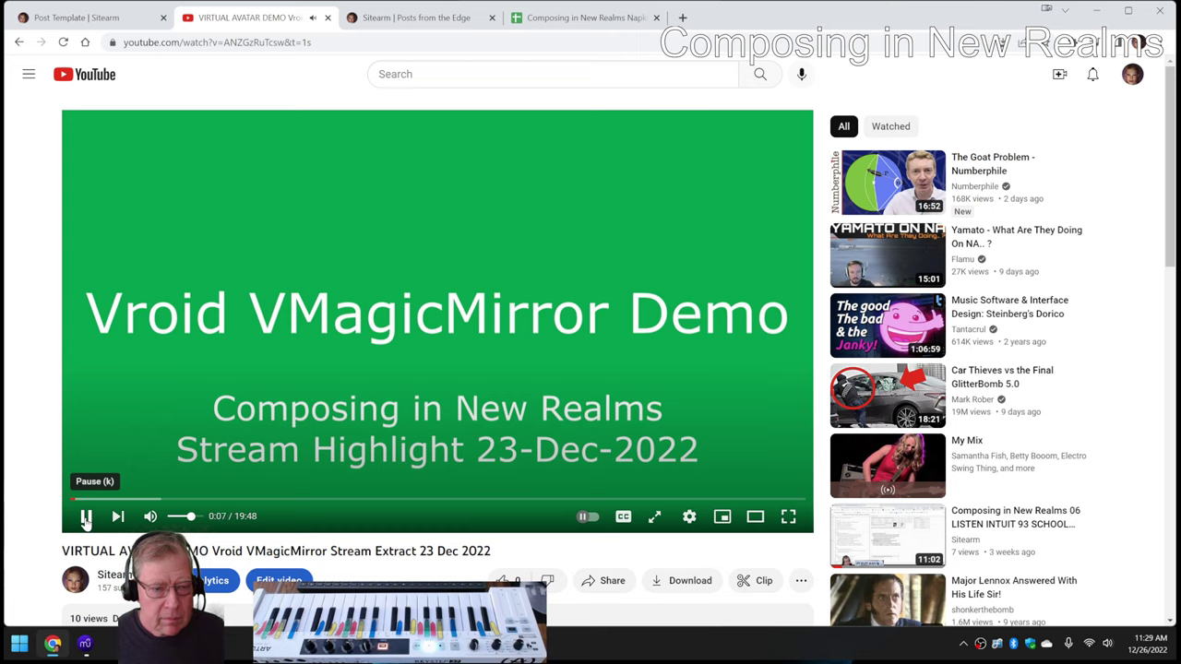
click(85, 519)
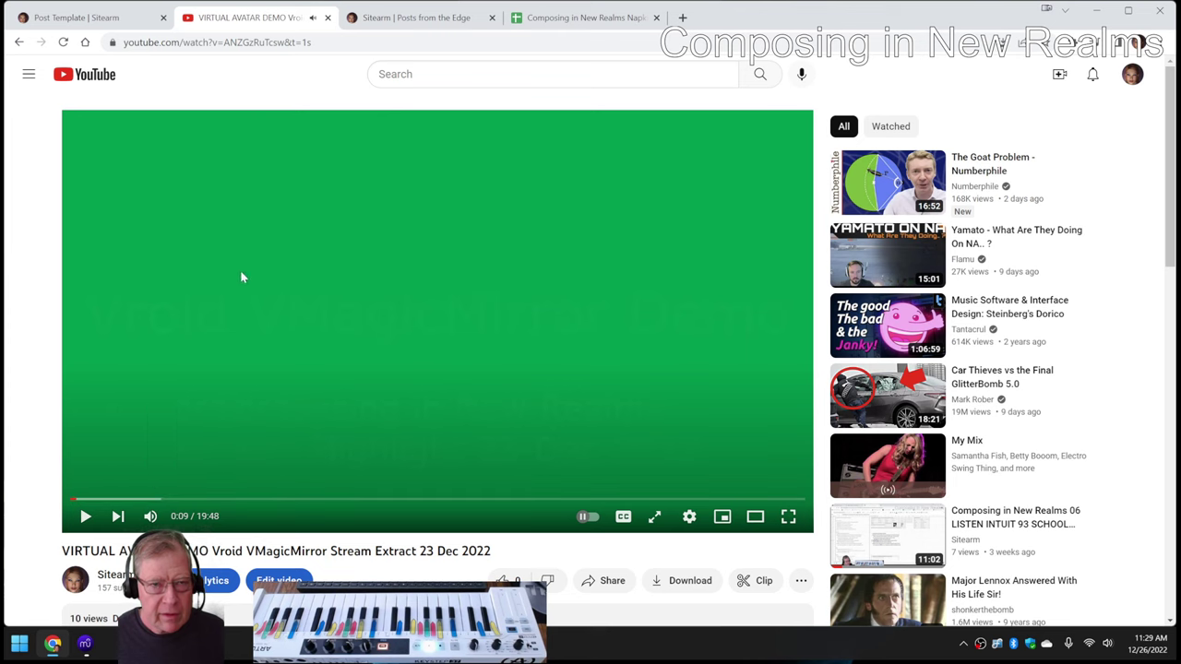
click(544, 20)
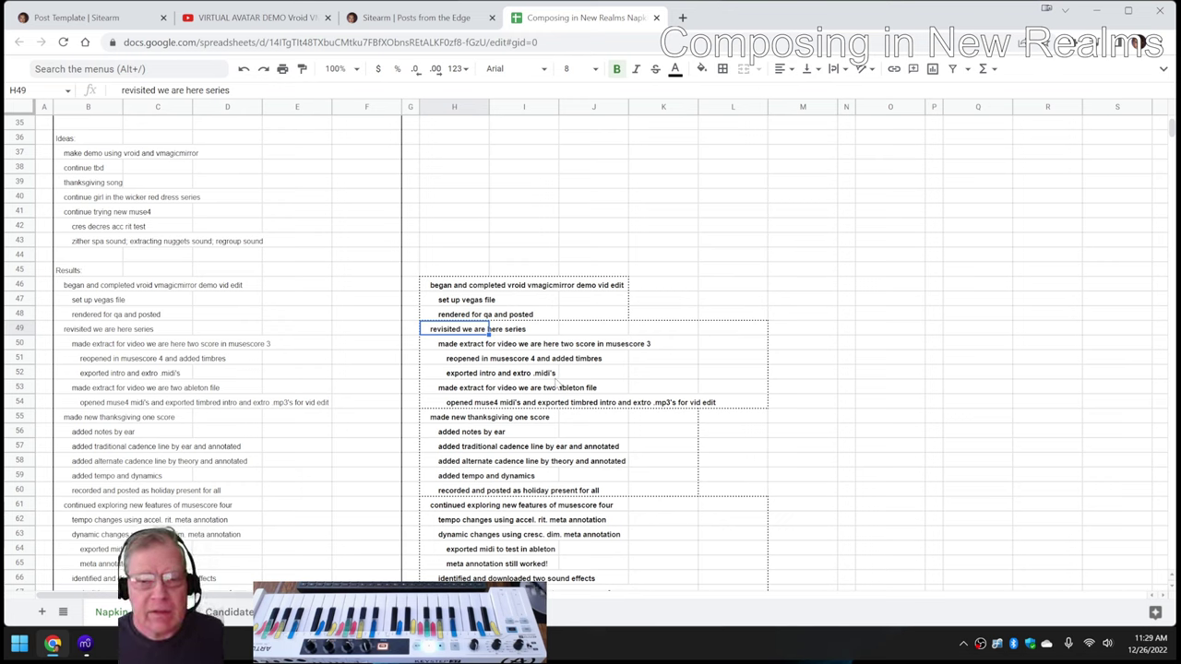
click(463, 348)
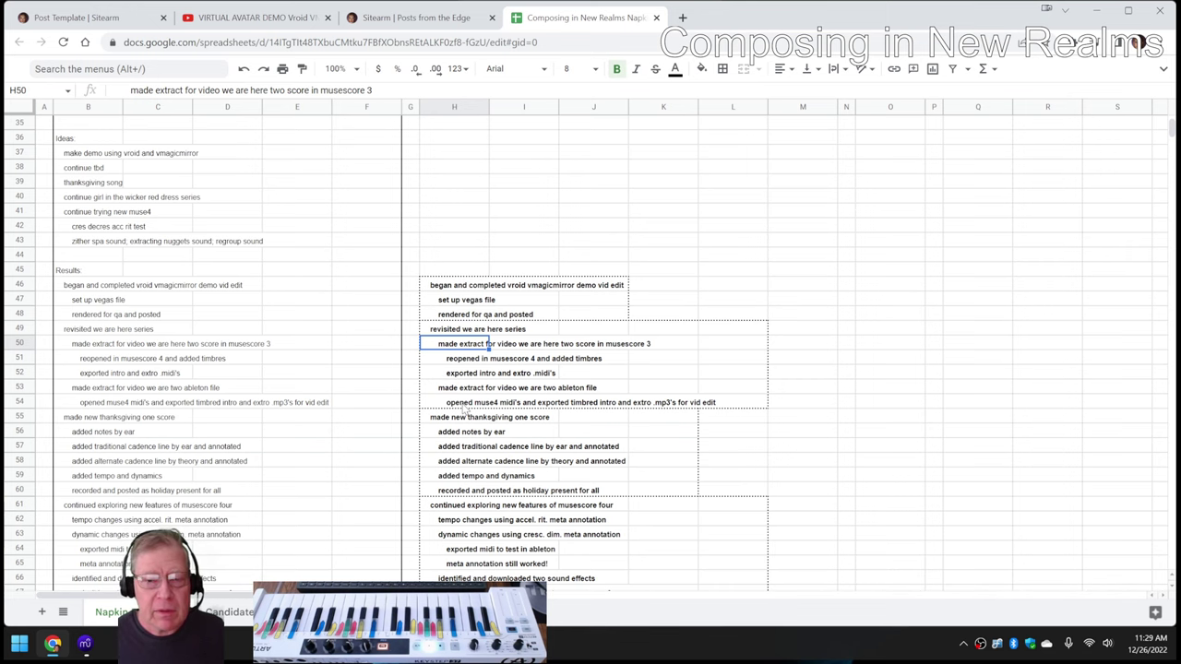
scroll(467, 380, down, 2)
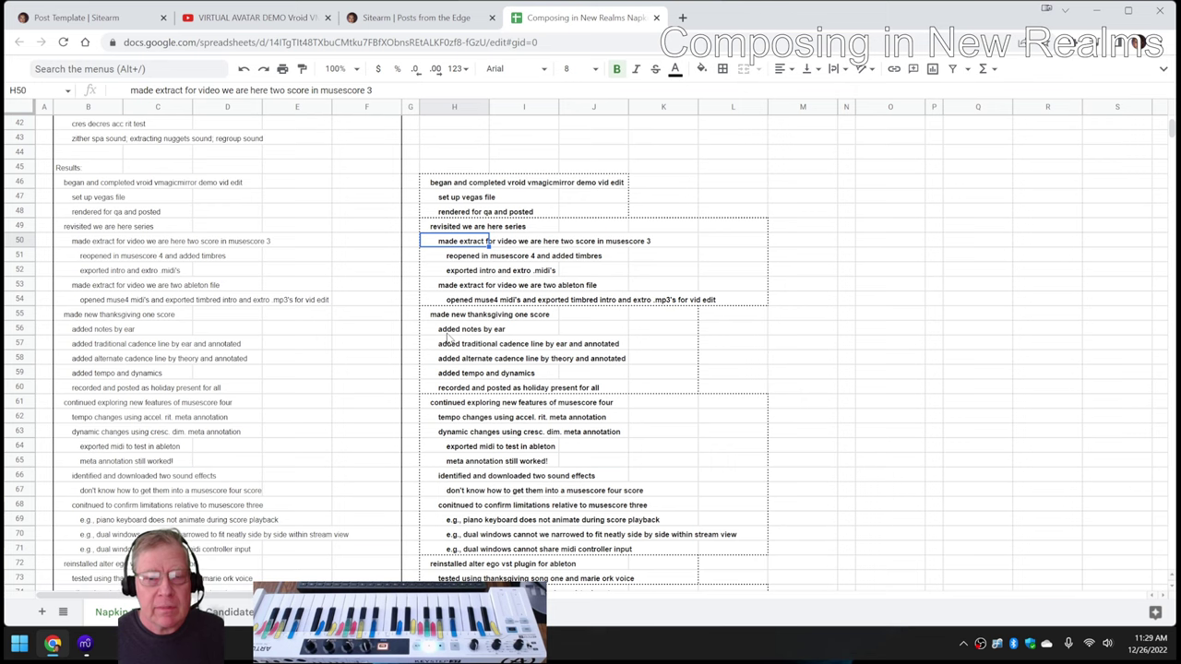
click(434, 317)
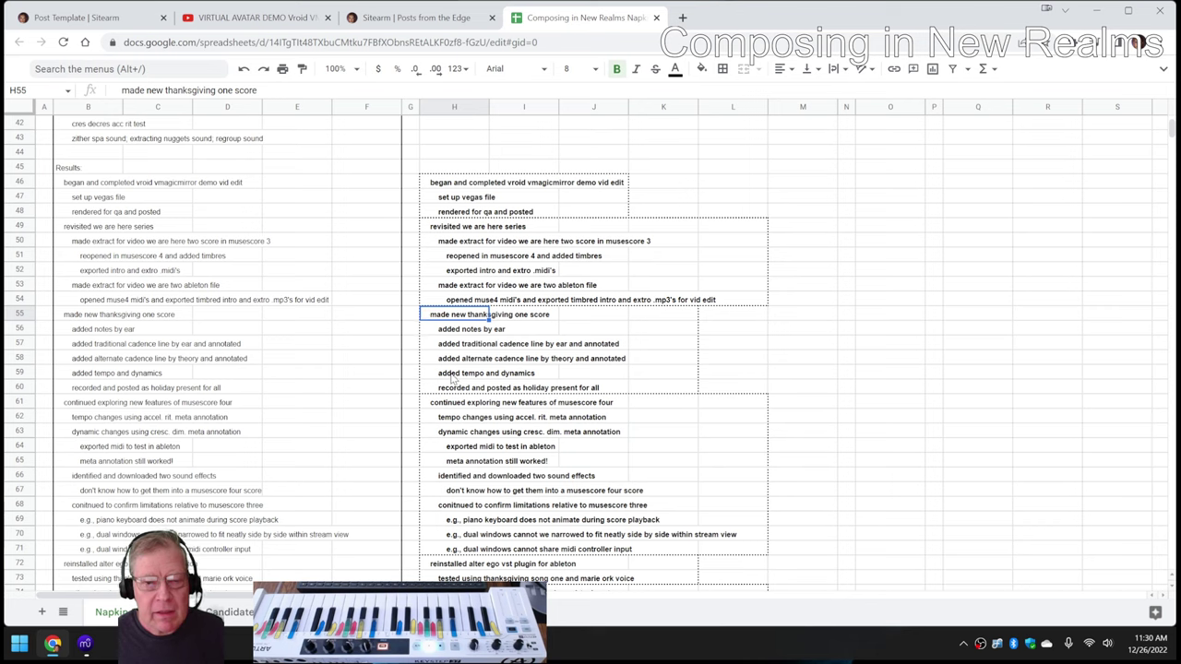
click(454, 410)
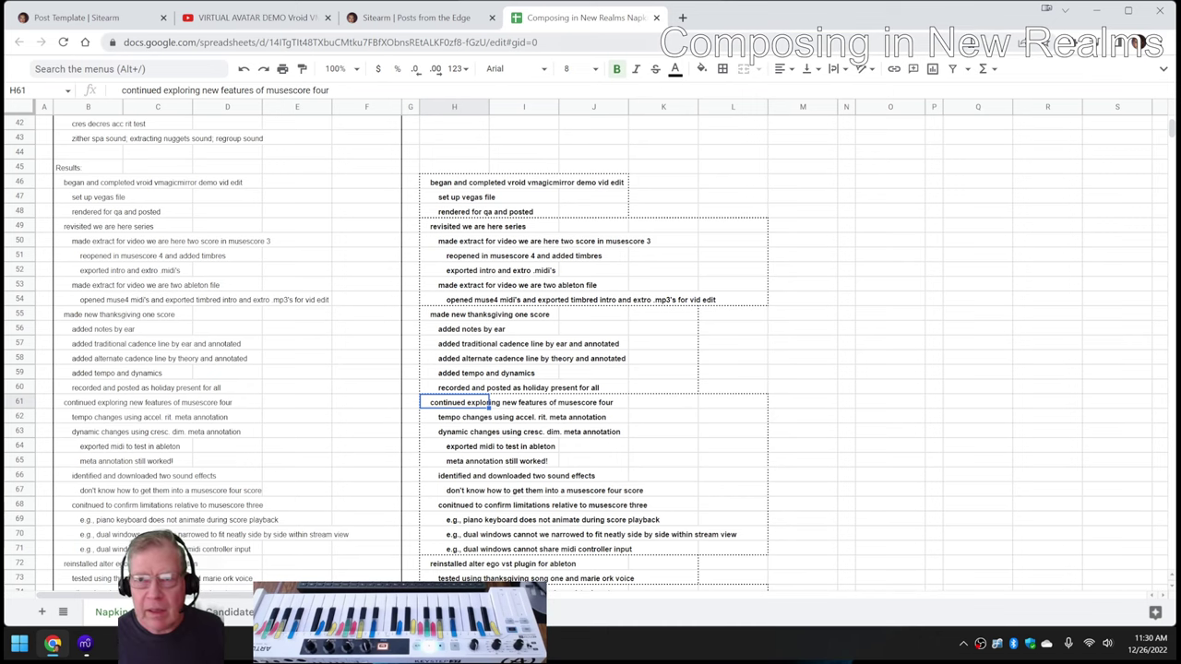
Minimise Chrome and raise the Thanksgiving Song One diatonic in C score, leaving nothing selected
click(1096, 16)
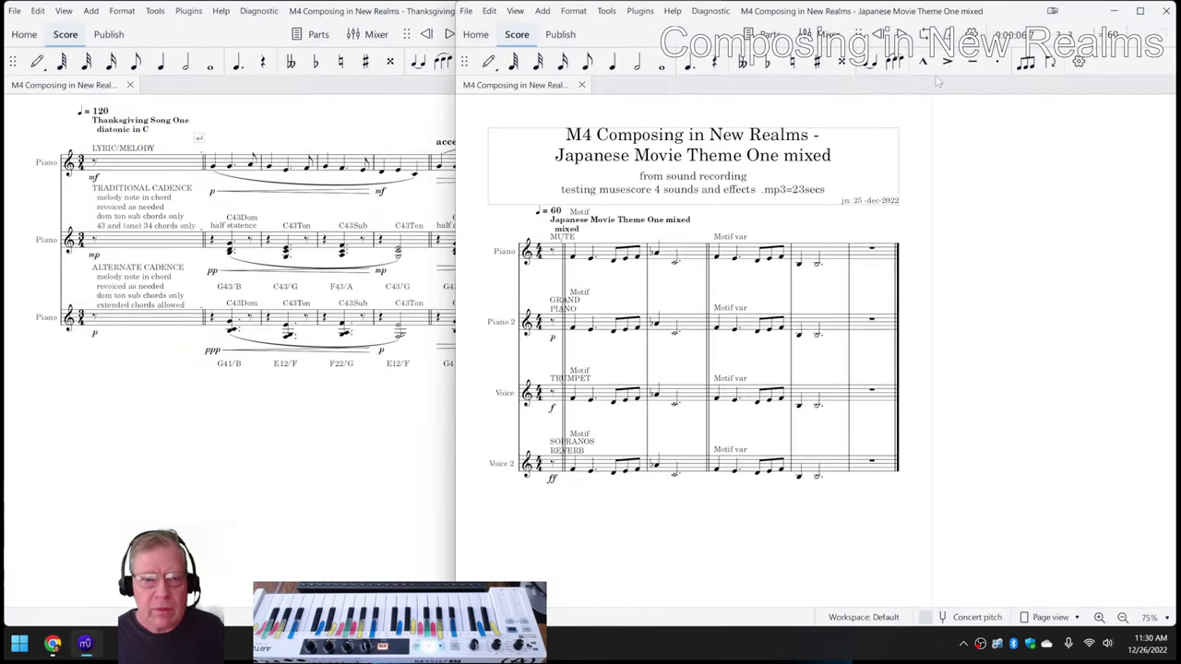
click(344, 429)
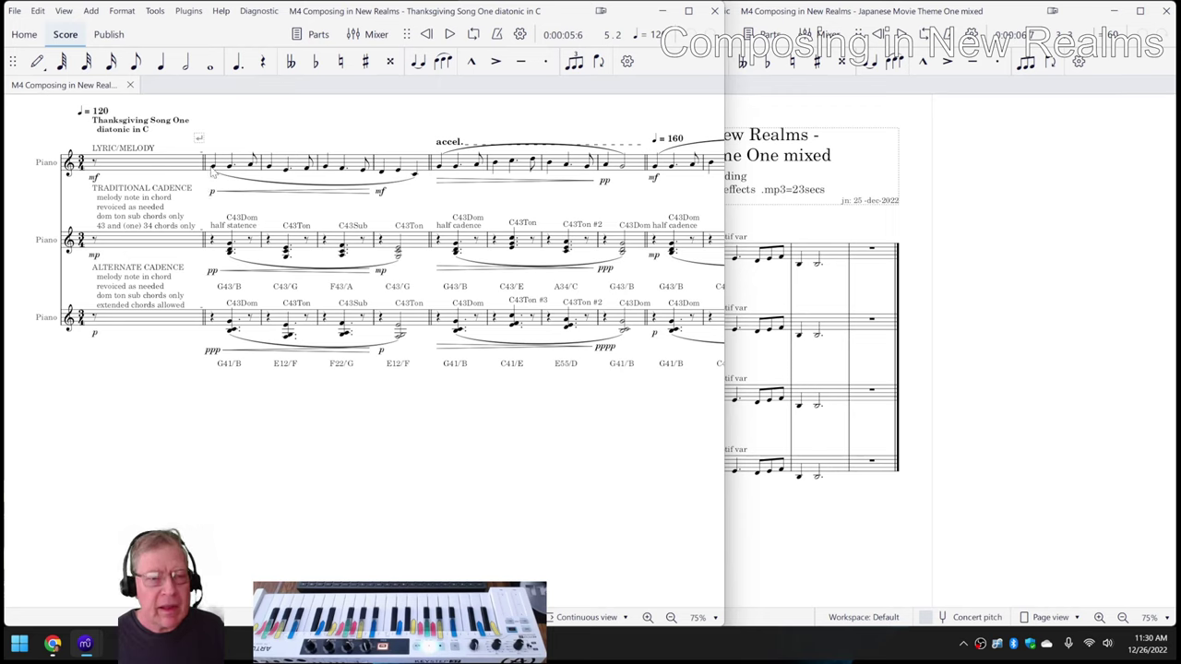
click(176, 172)
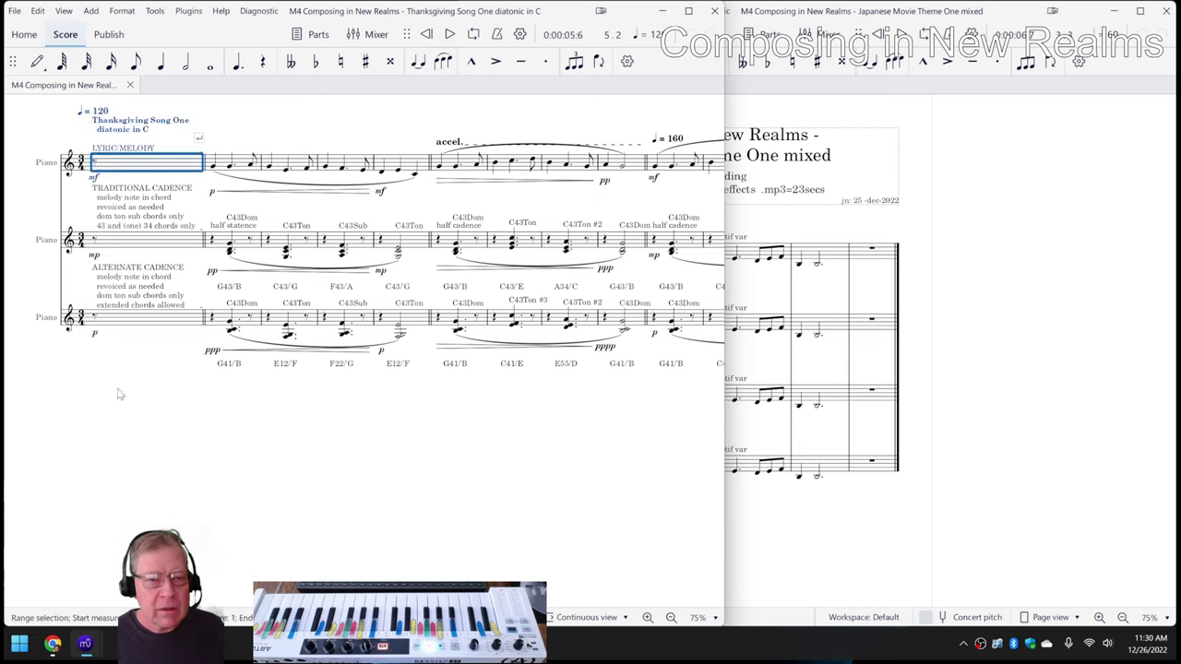
key(Escape)
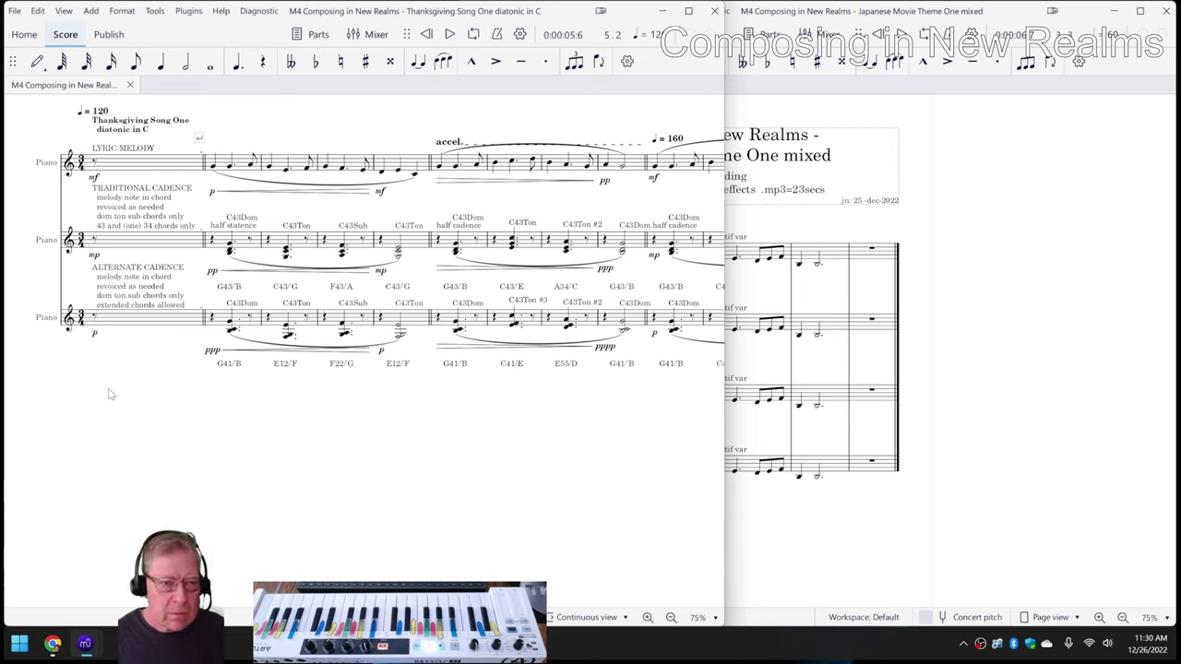
Play the Thanksgiving Song One score through, then rewind to its opening
key(space)
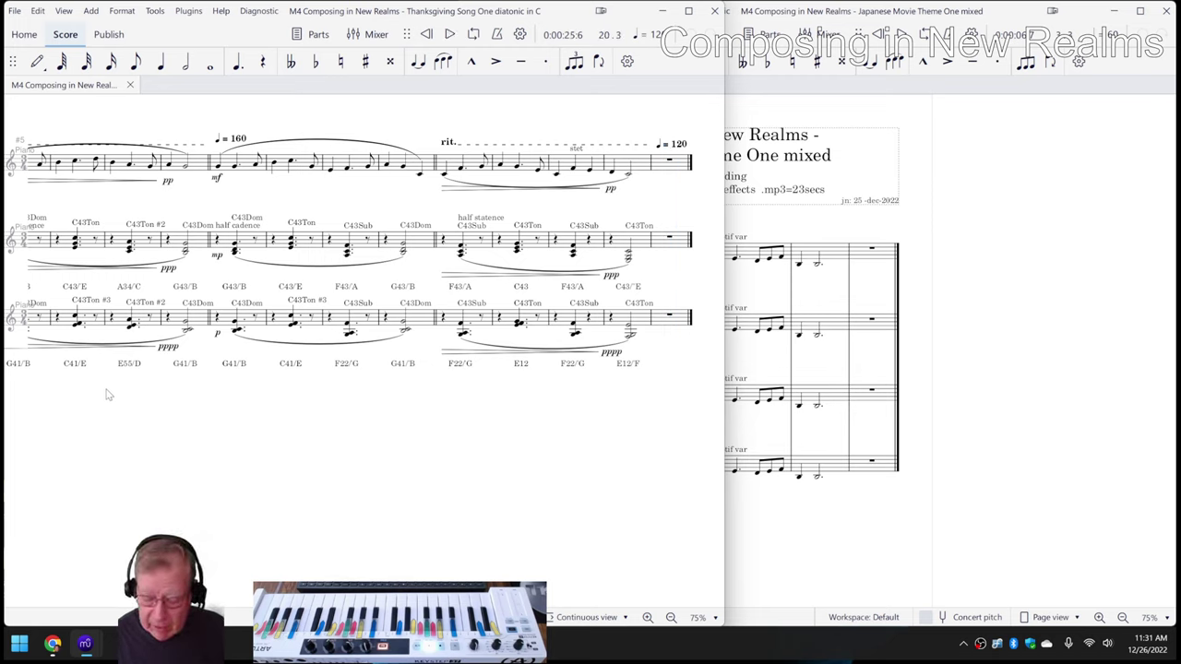
key(Home)
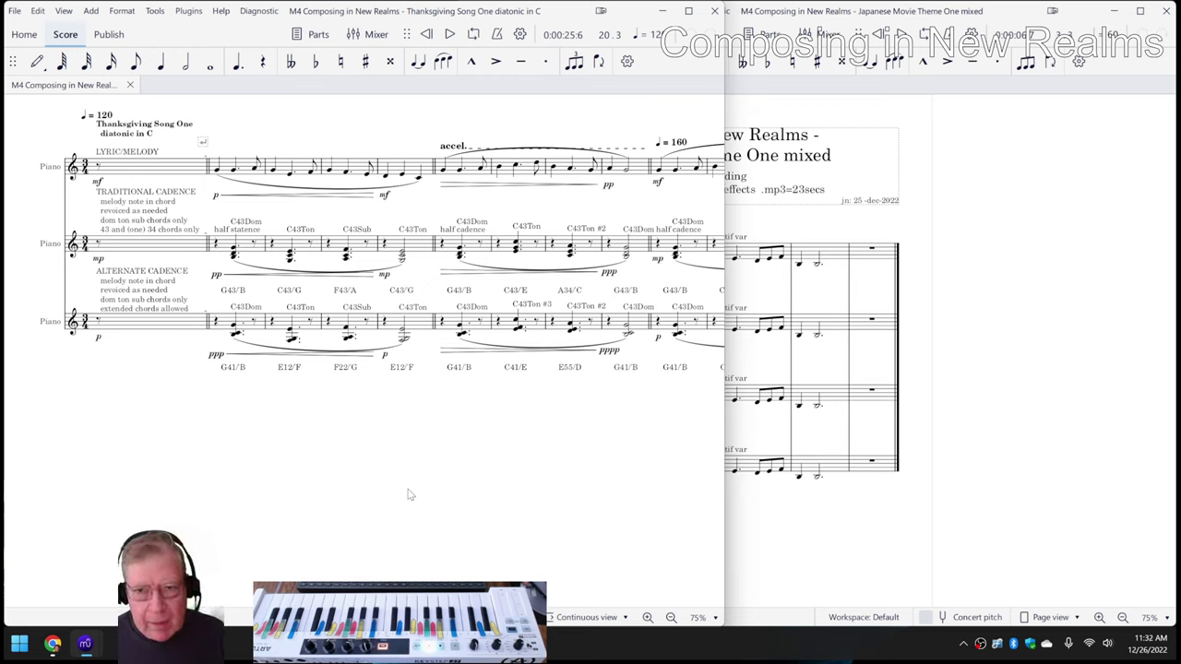
click(828, 547)
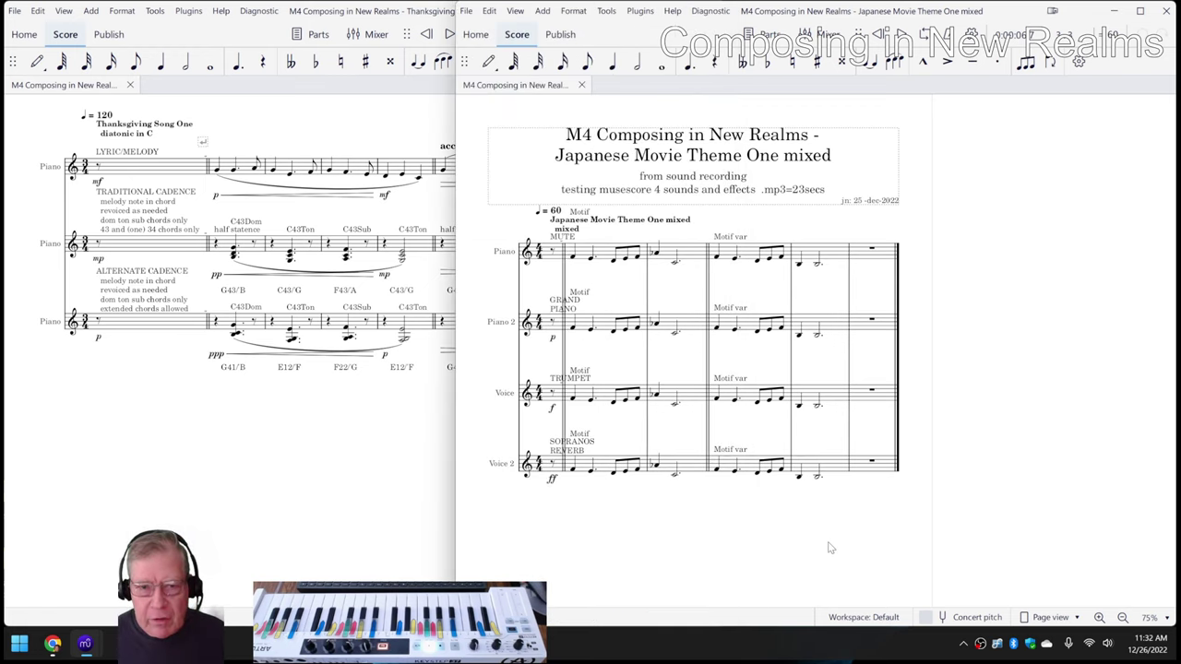
click(416, 502)
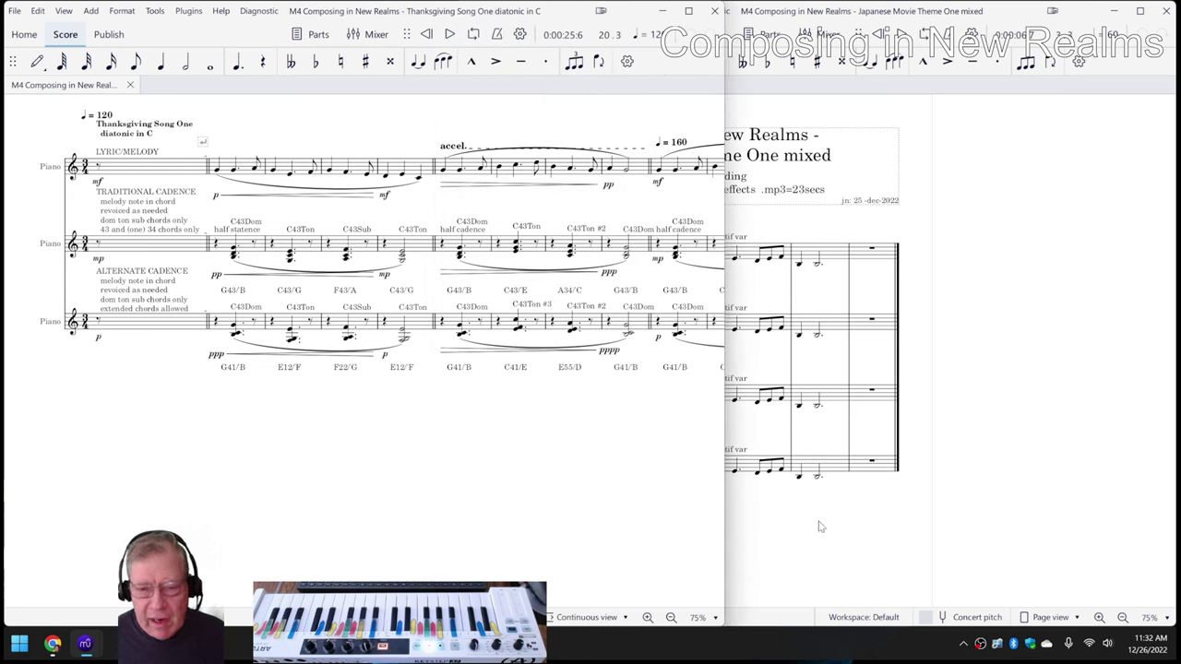
click(818, 525)
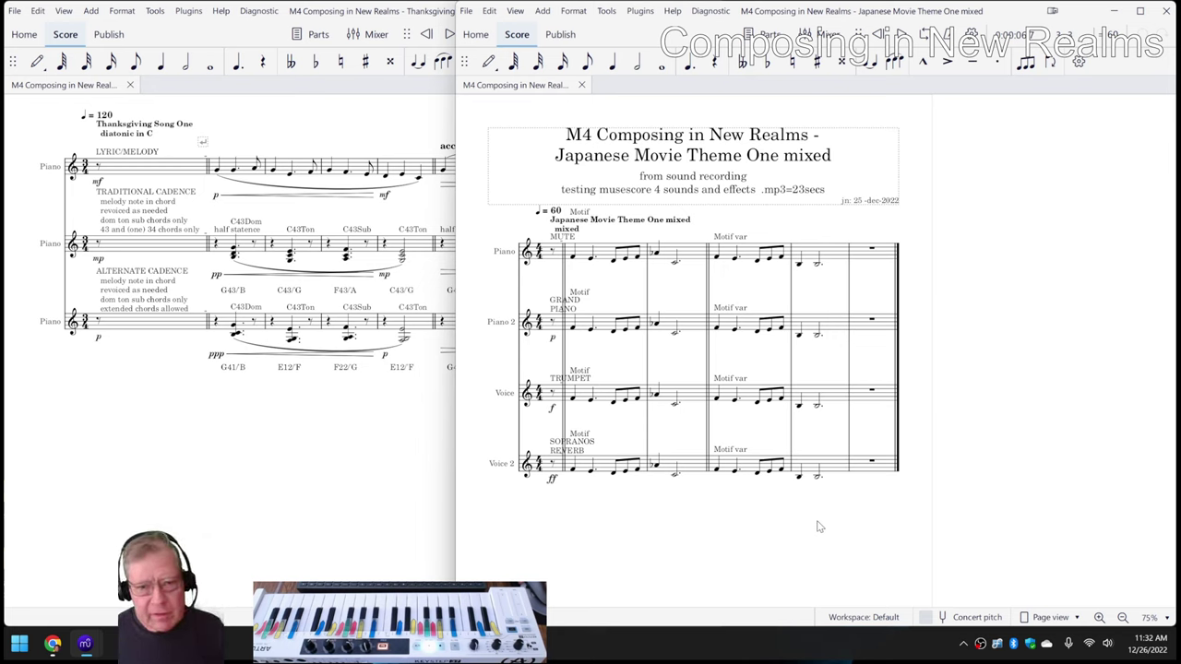
click(378, 476)
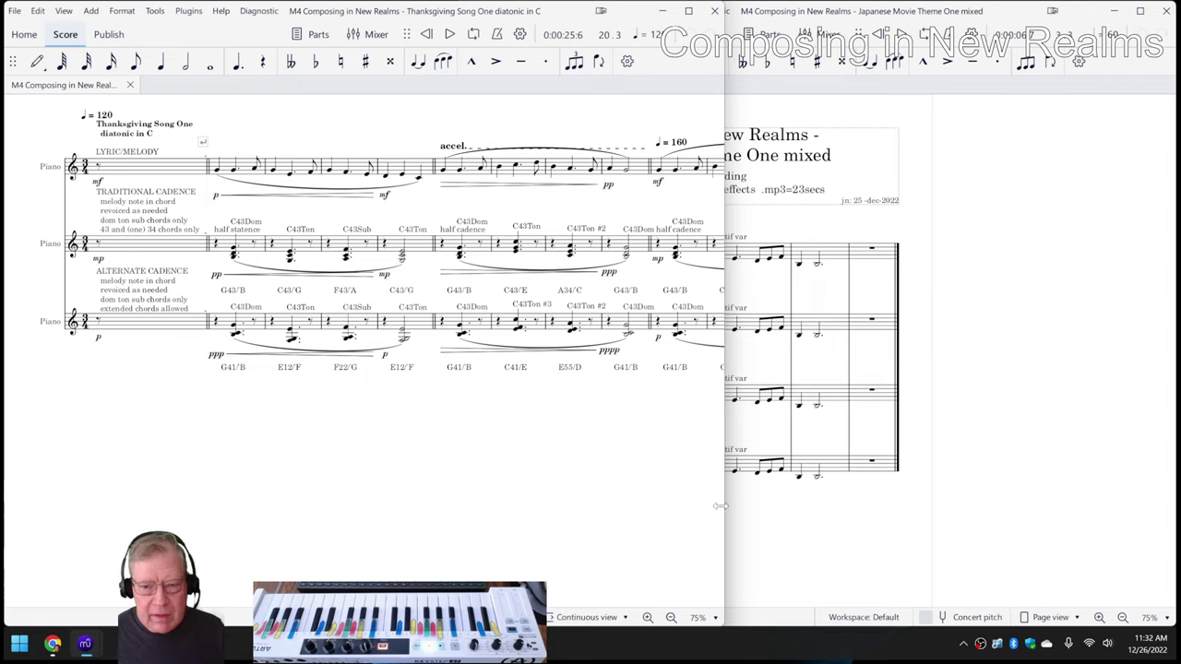
click(782, 528)
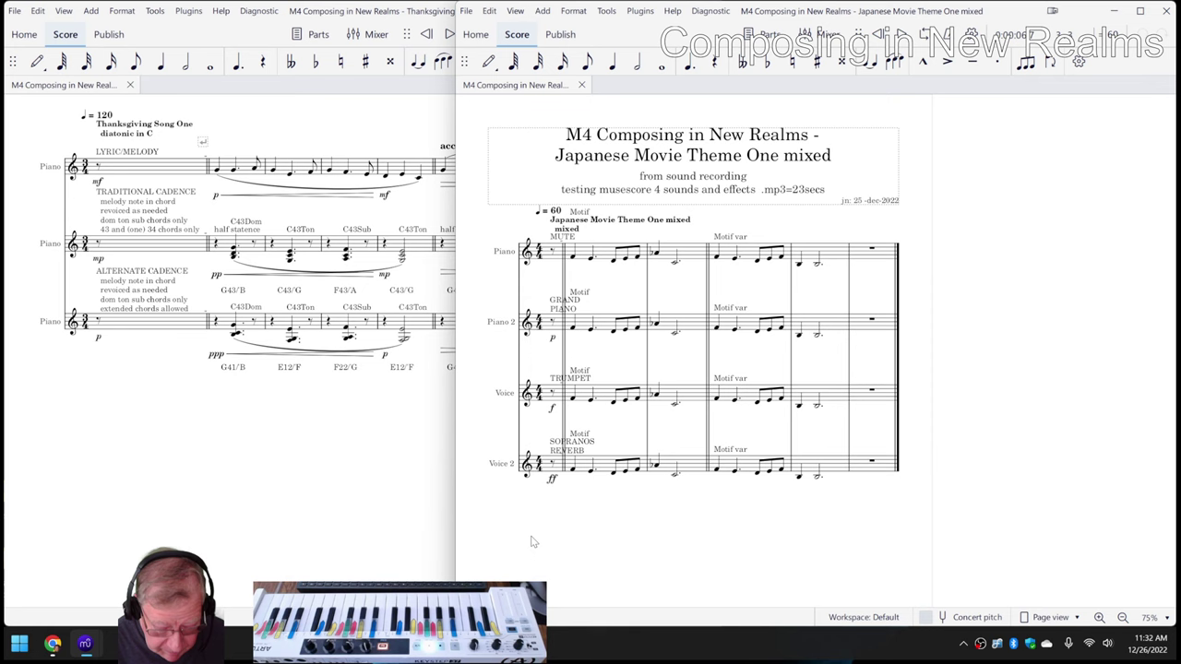
Inspect the Voice instrument in the instruments list and check its TRUMPET staff label
key(i)
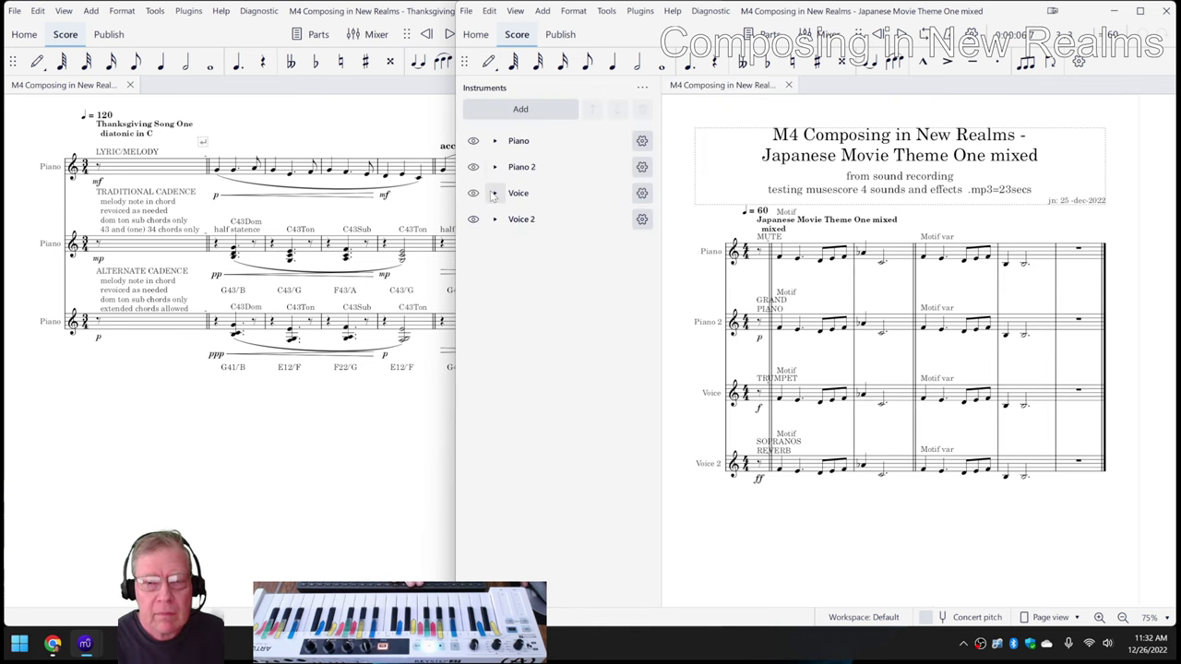
click(493, 193)
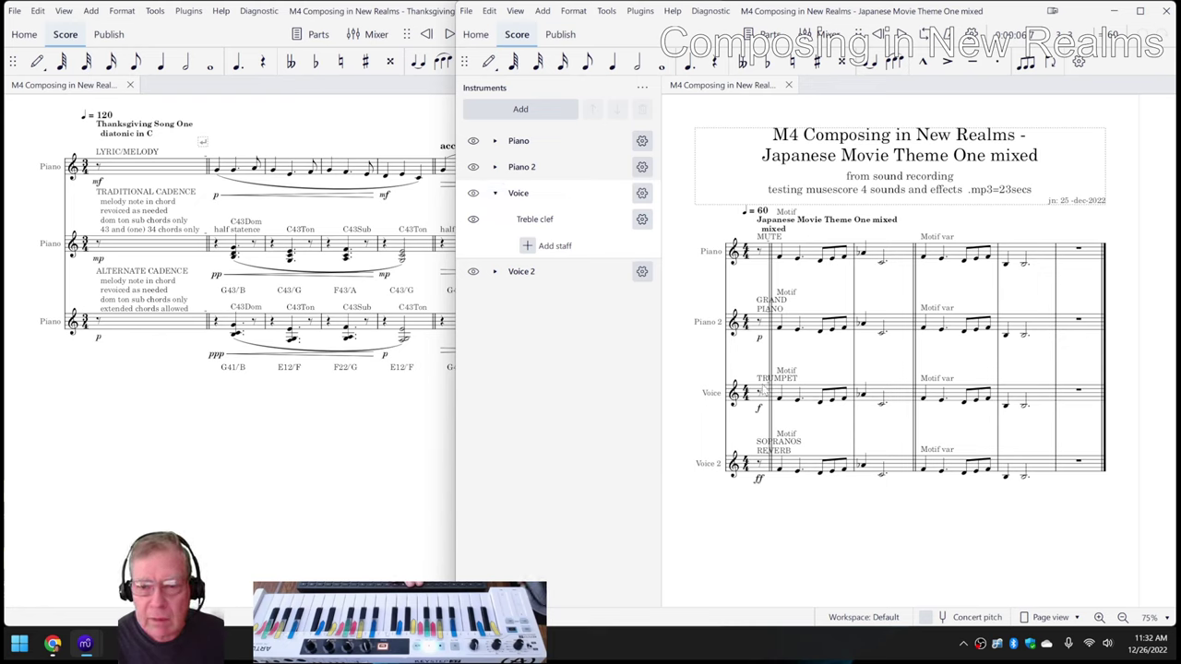
click(763, 385)
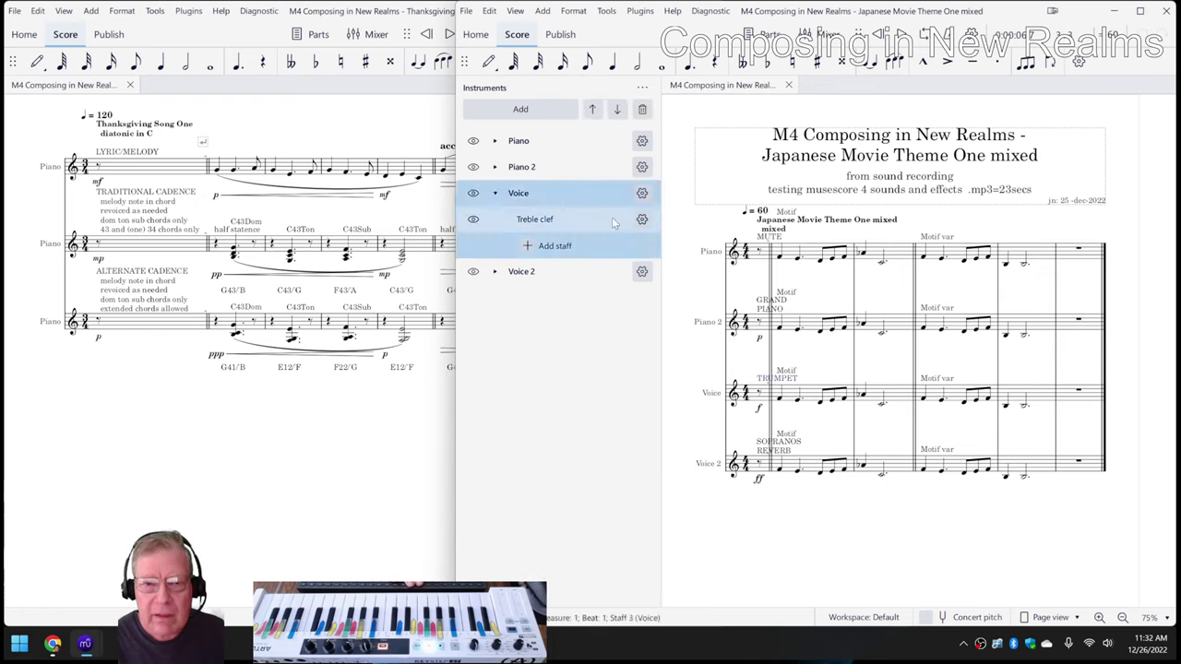
key(i)
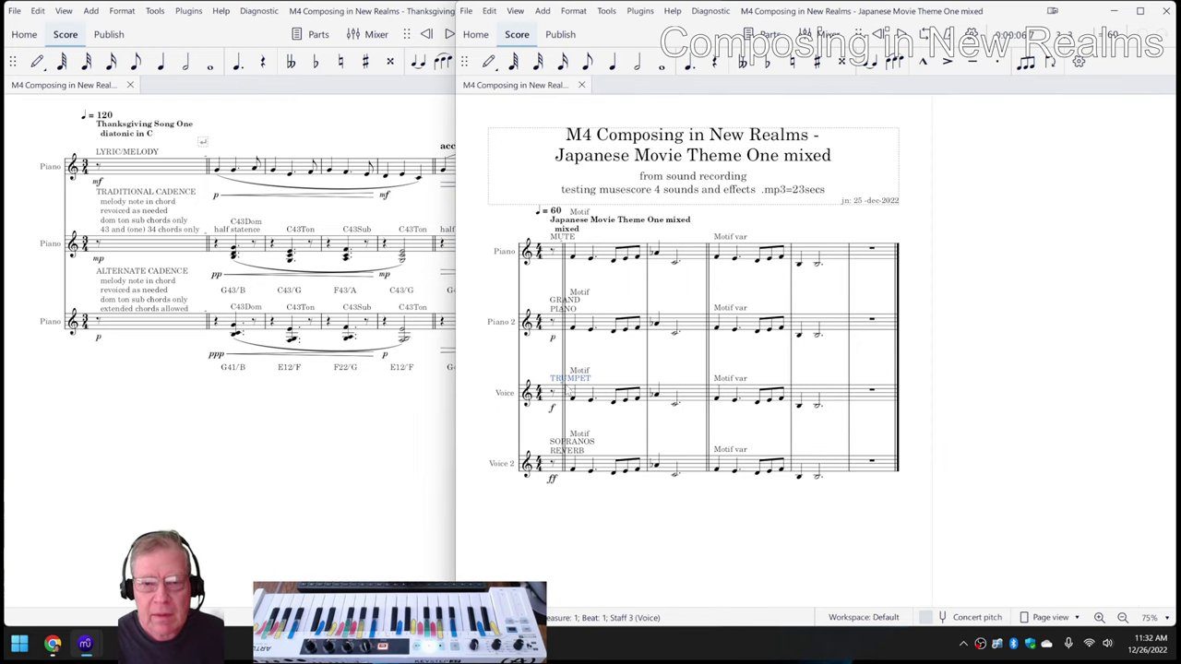
click(558, 541)
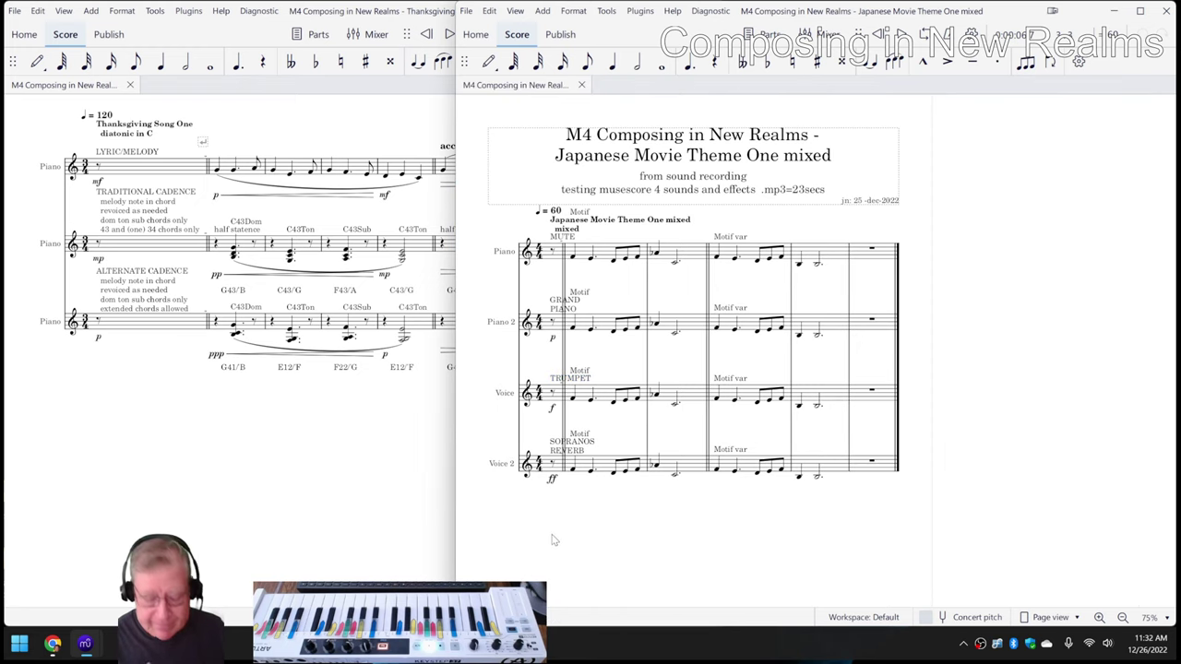
In the Mixer, keep Trumpet as the Voice channel's sound, then close the mixer with F10
key(F10)
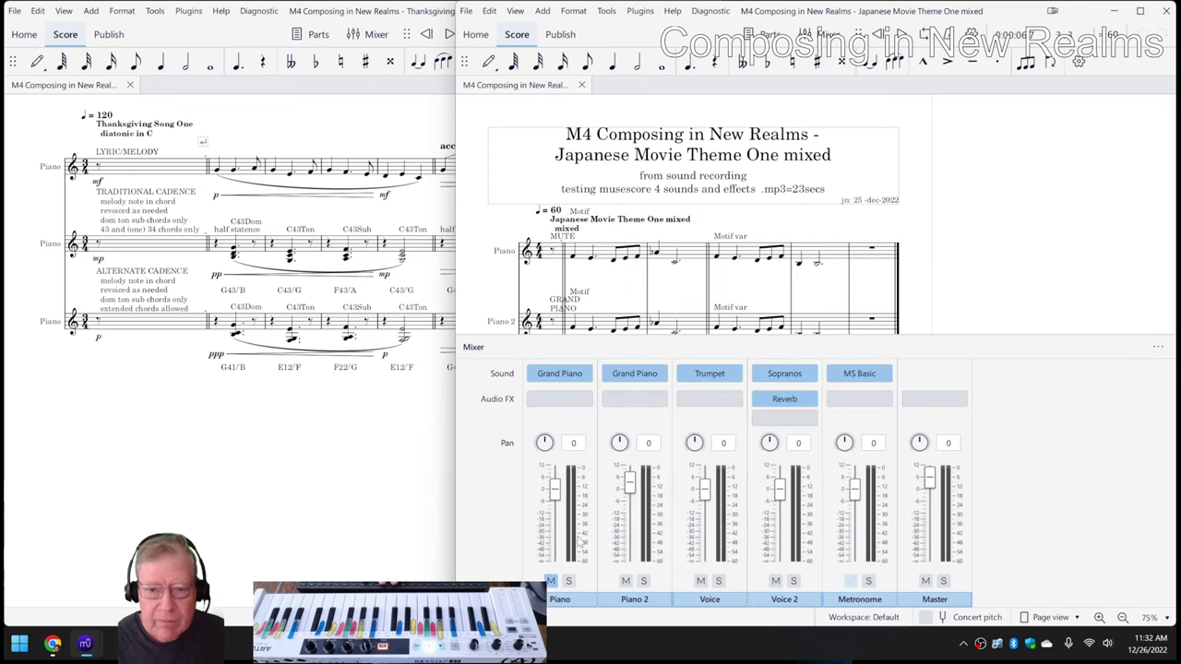
click(733, 374)
mouse_move(755, 440)
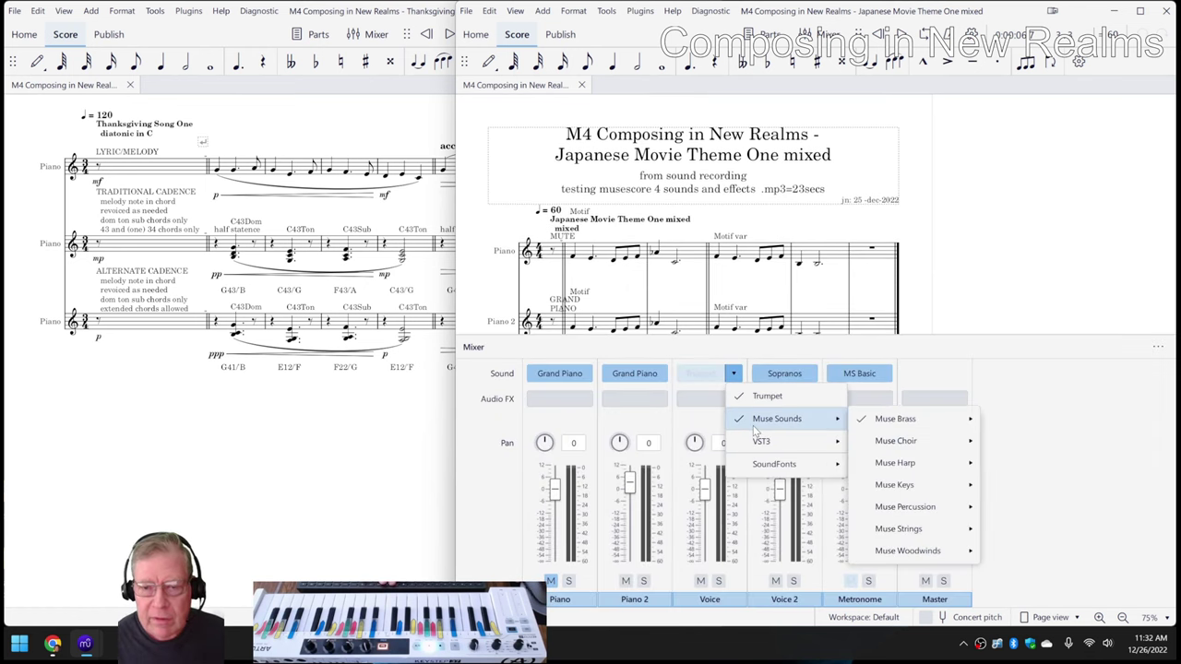
mouse_move(893, 430)
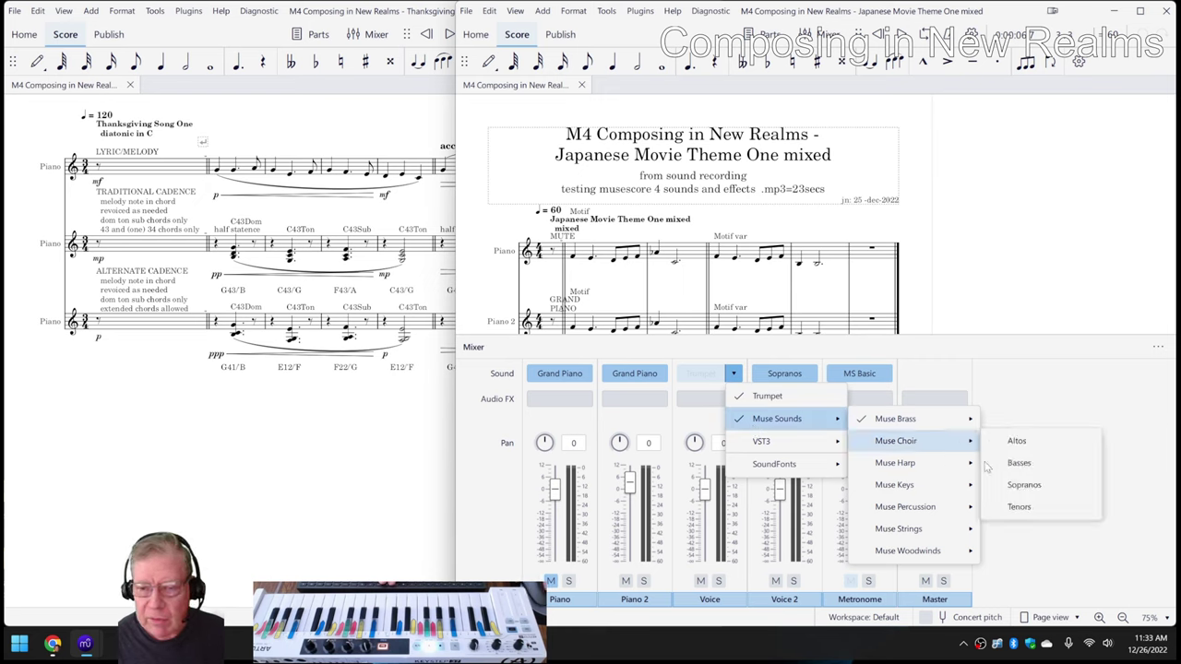
mouse_move(841, 443)
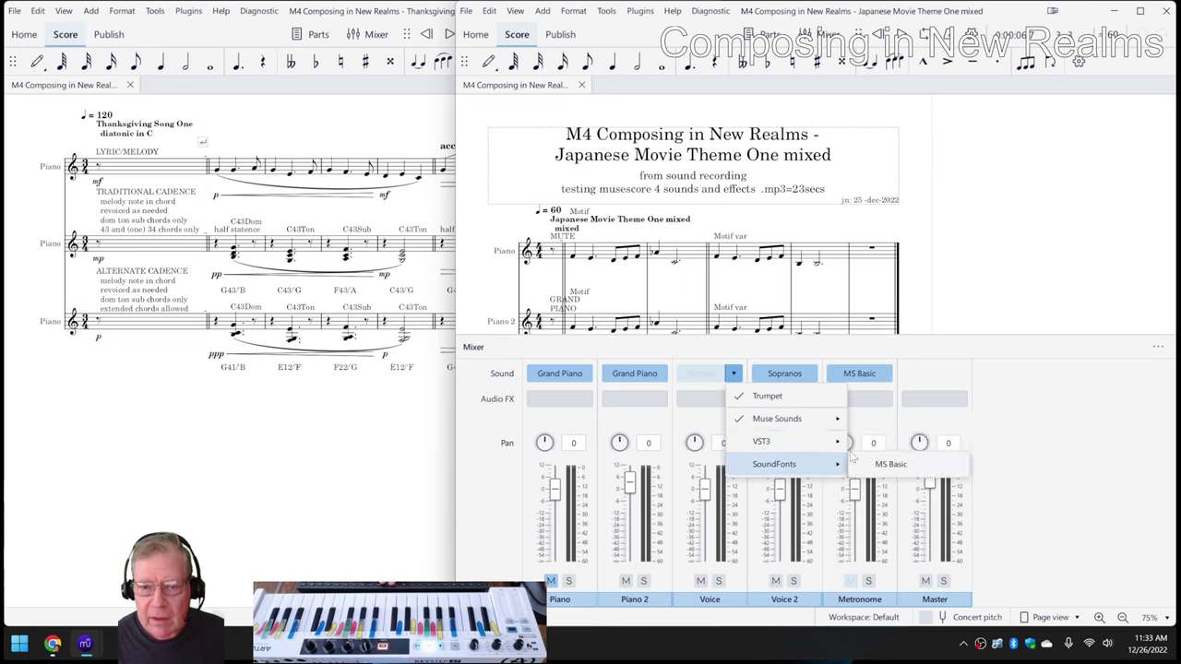
click(998, 382)
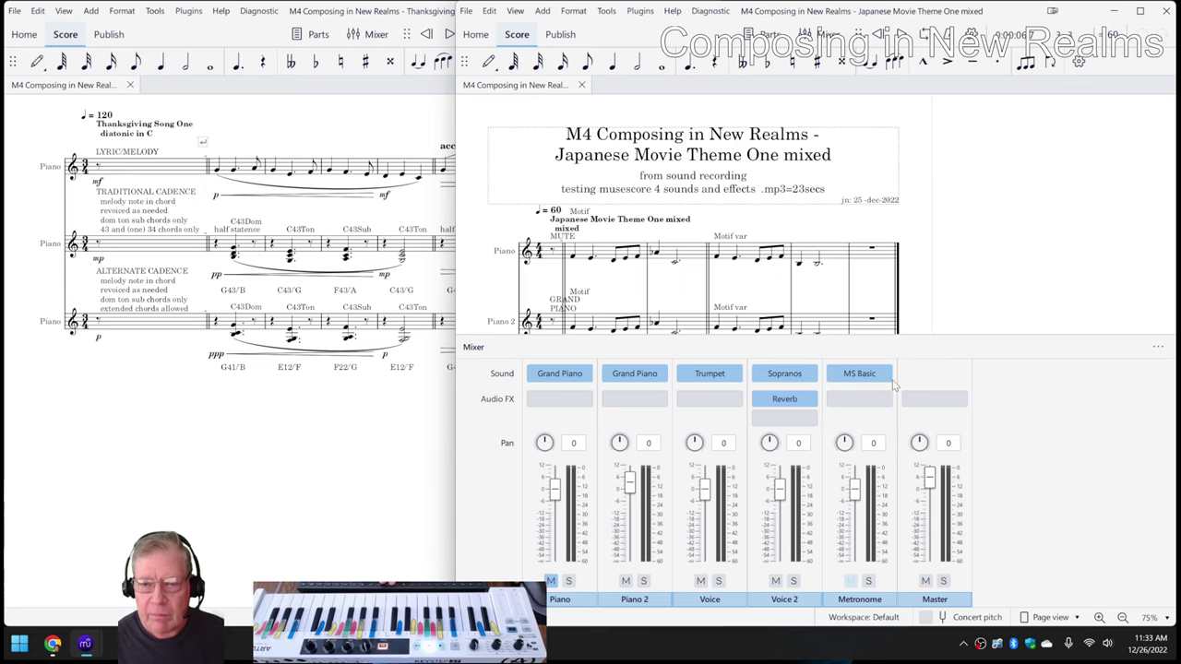
key(F10)
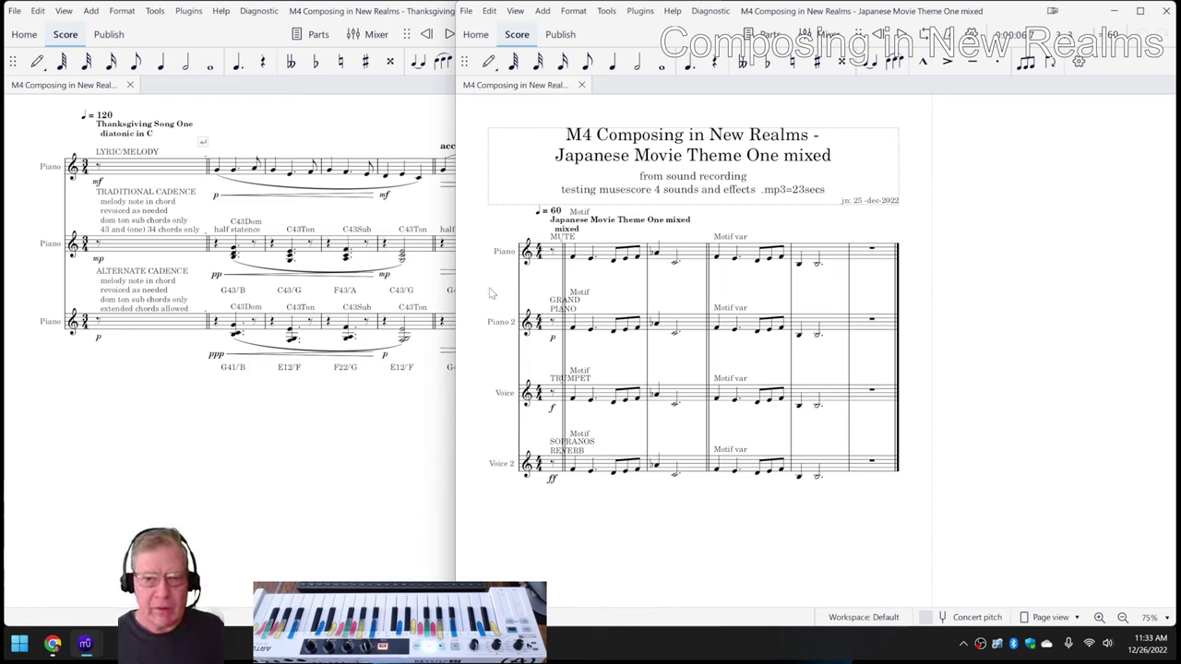
key(space)
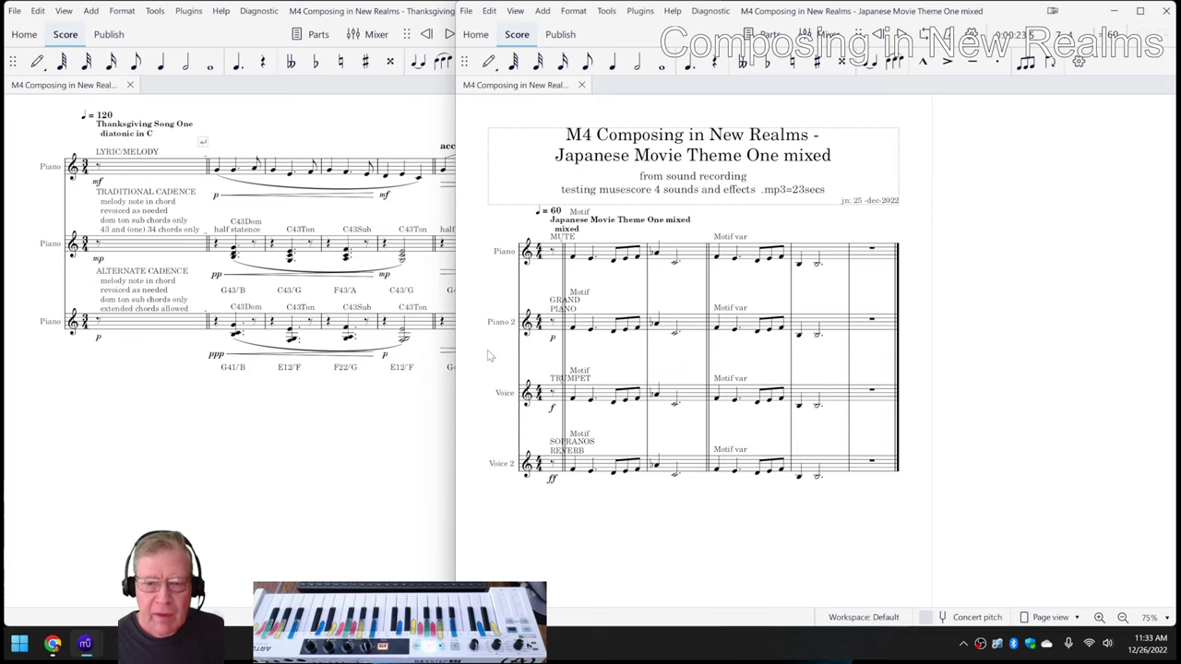
key(p)
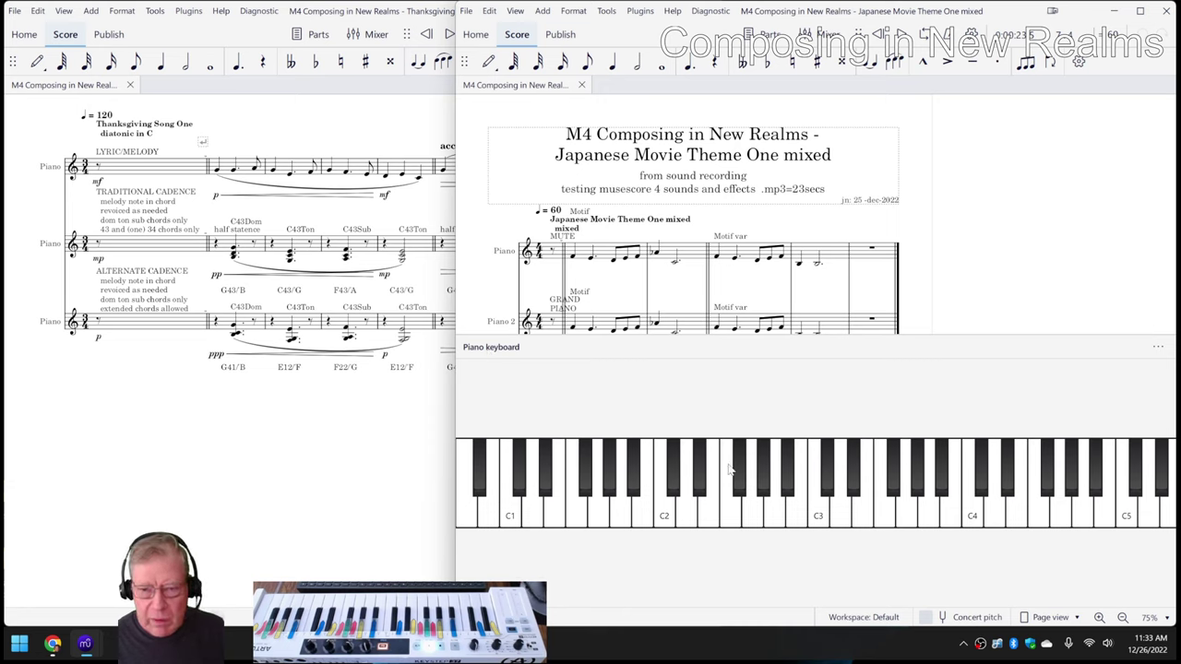
click(718, 330)
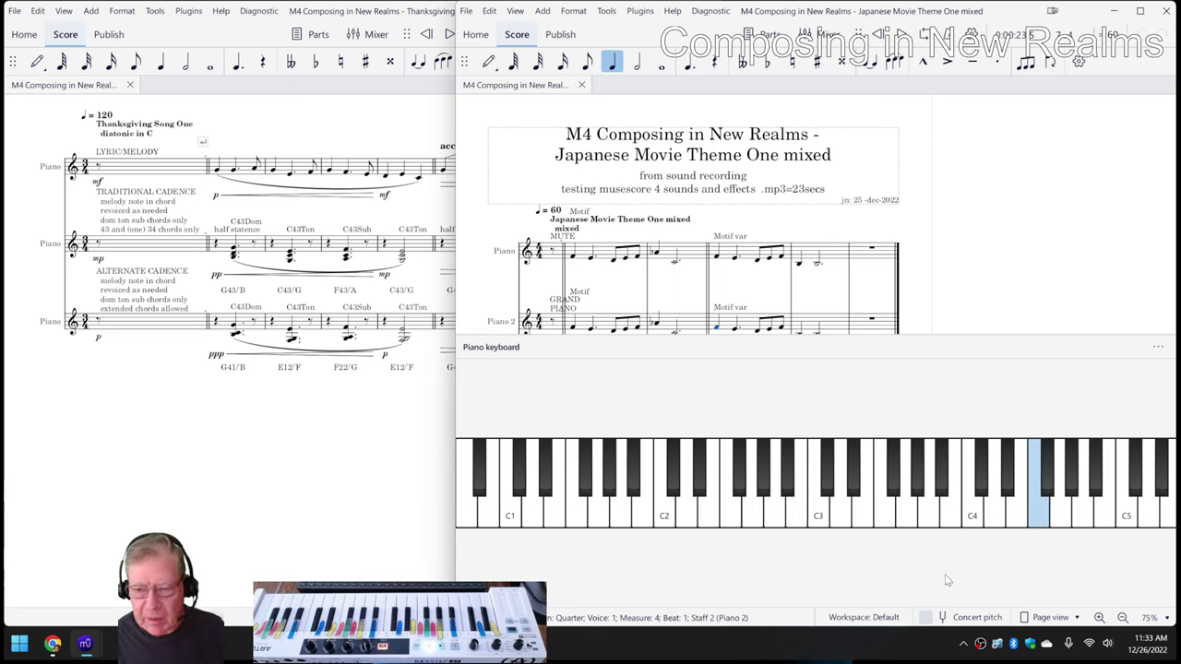
click(1015, 291)
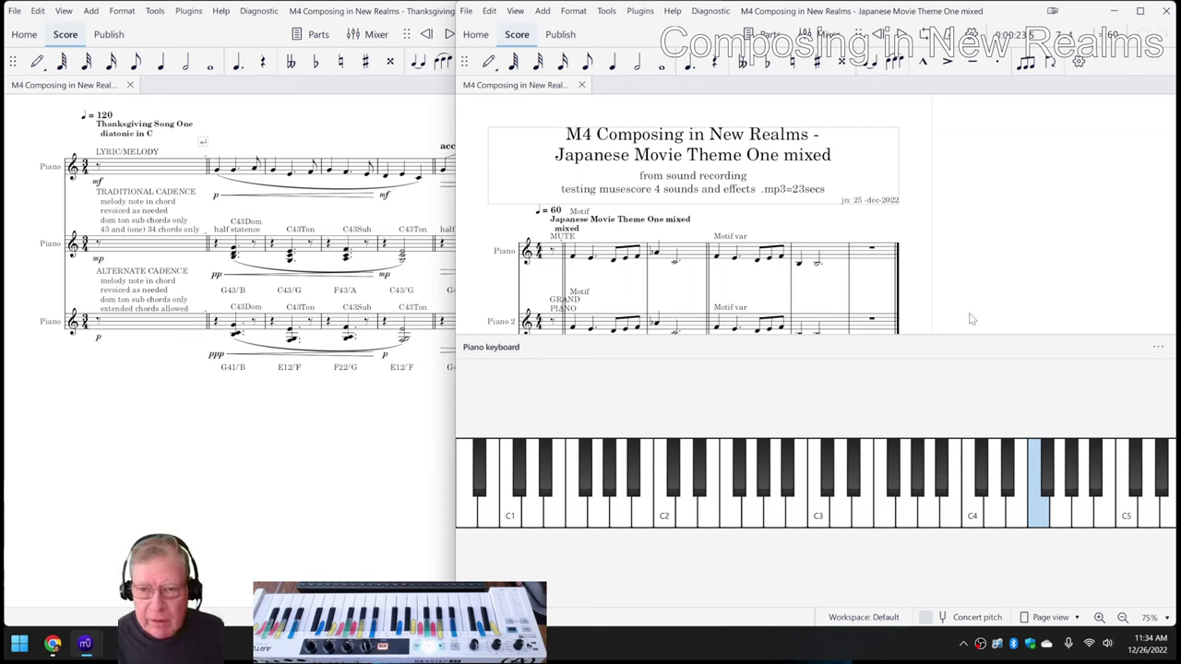
click(870, 266)
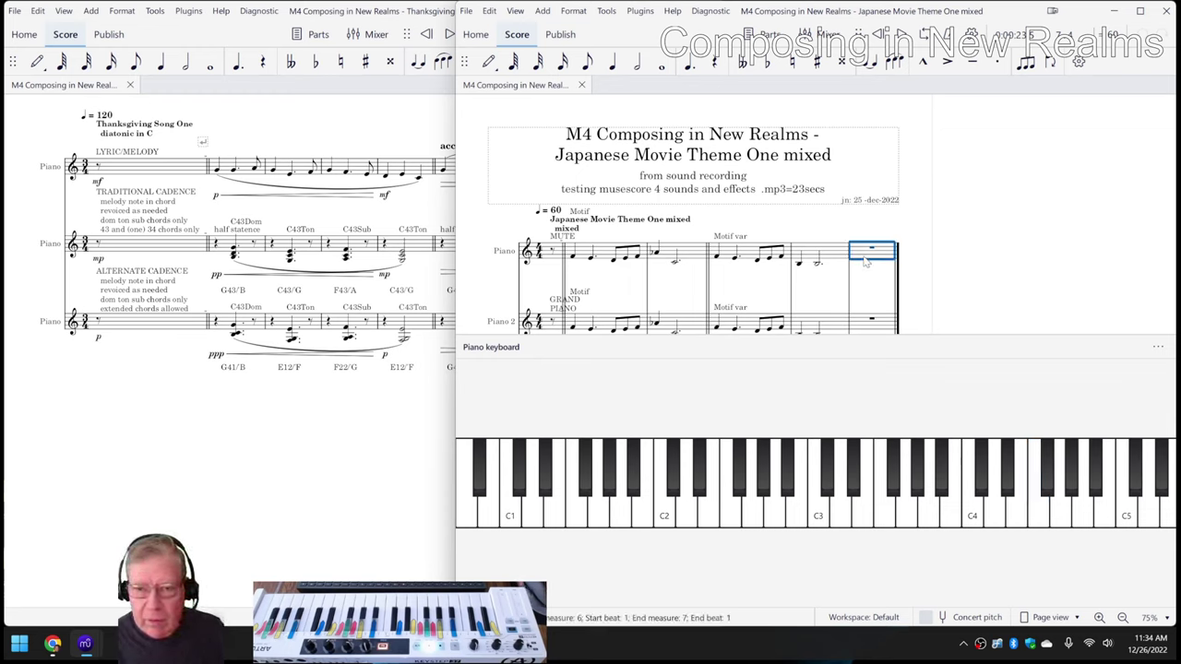
click(945, 274)
key(space)
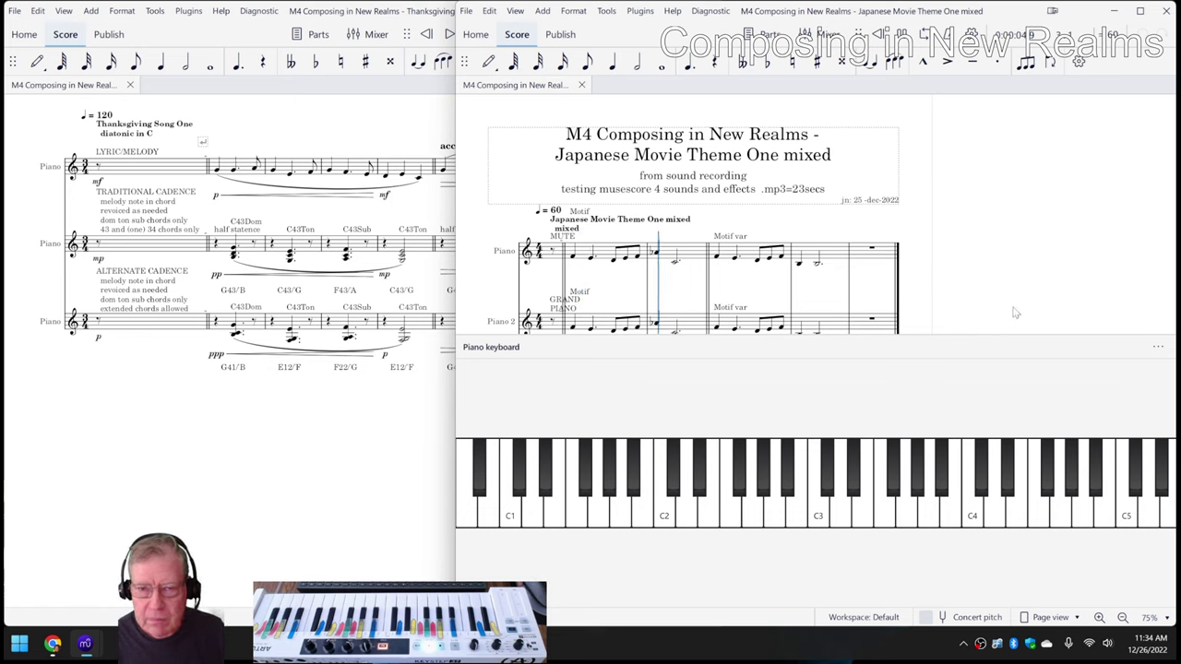
key(space)
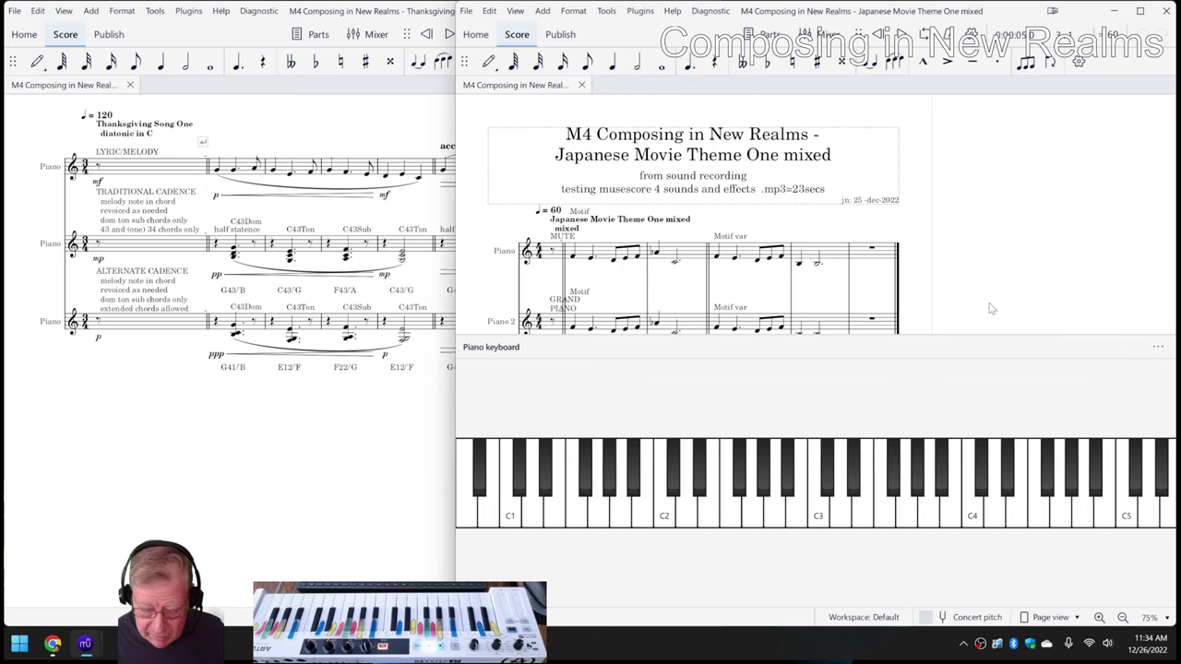
key(p)
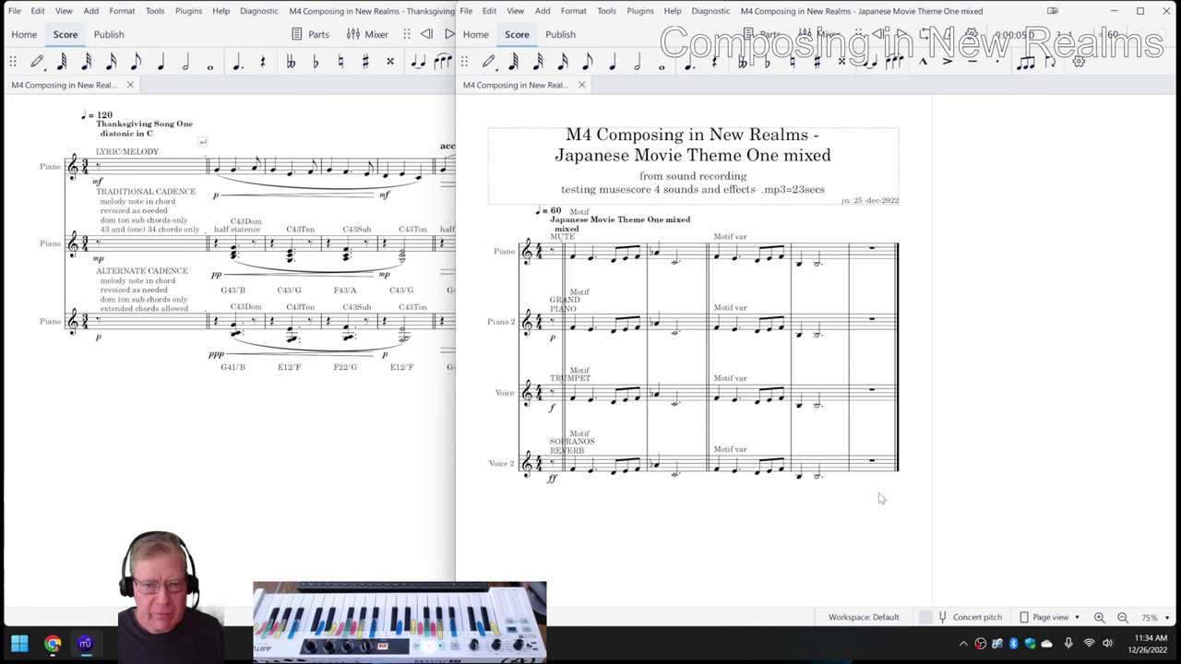
Bring the Napkin sheet forward and select the AVIDEMUX (K6) and FIRESTORM 3D (J6) cells at the top
mouse_move(86, 651)
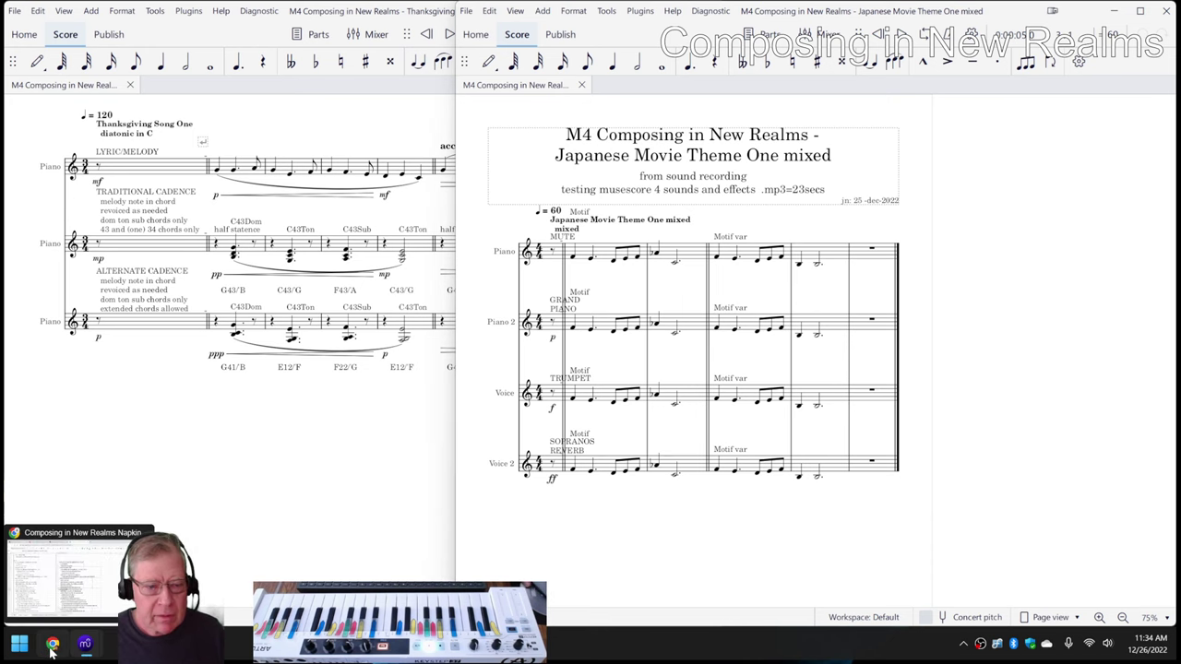
click(53, 651)
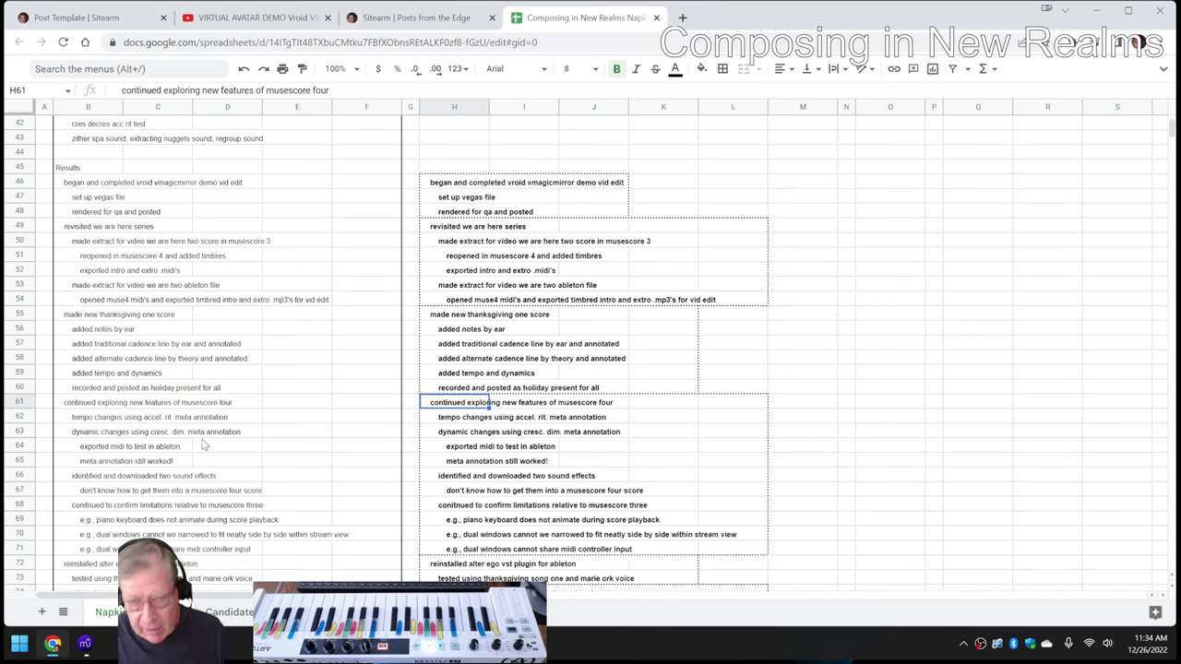
scroll(478, 469, up, 10)
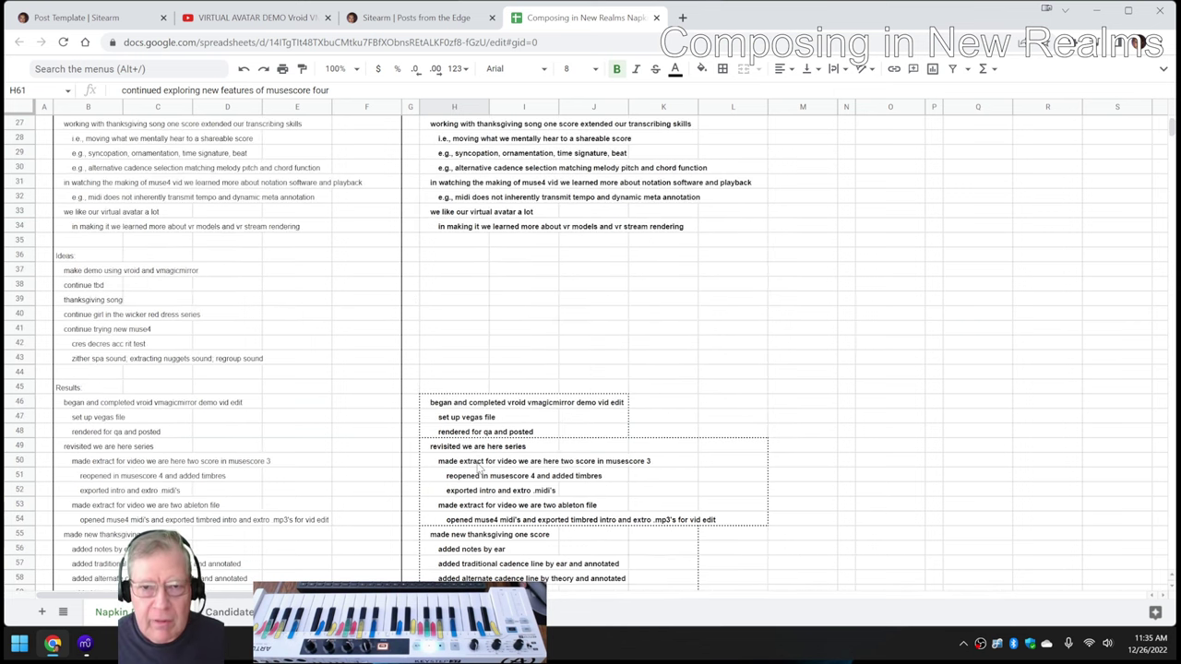
scroll(478, 469, up, 4)
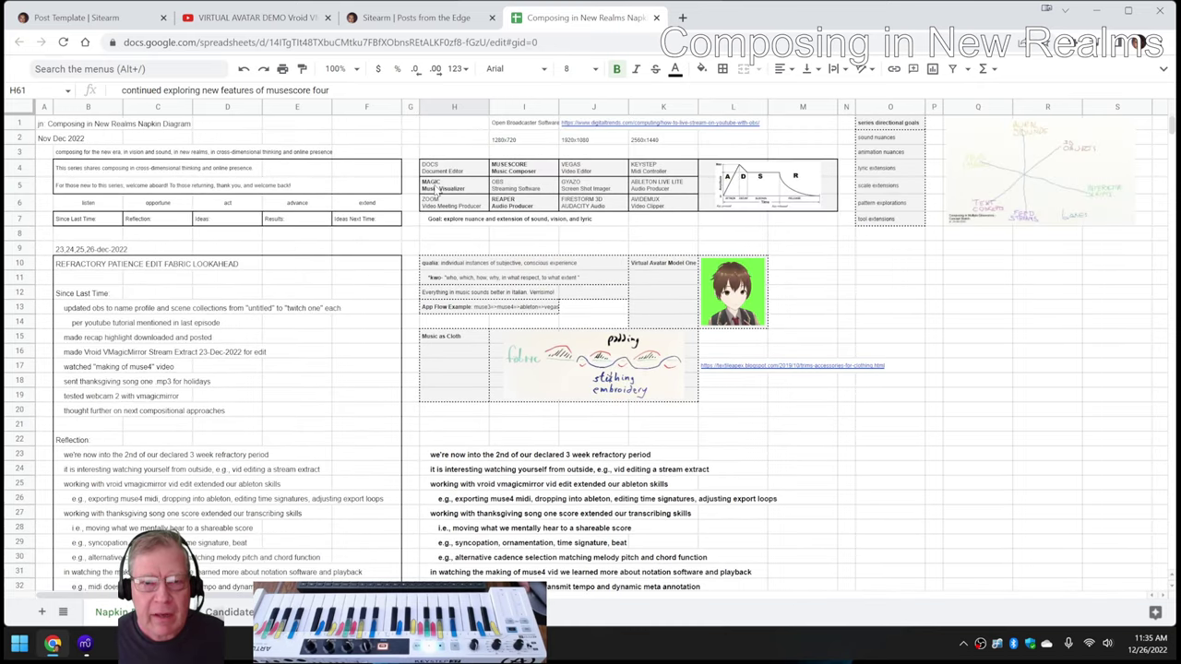
click(645, 206)
click(598, 206)
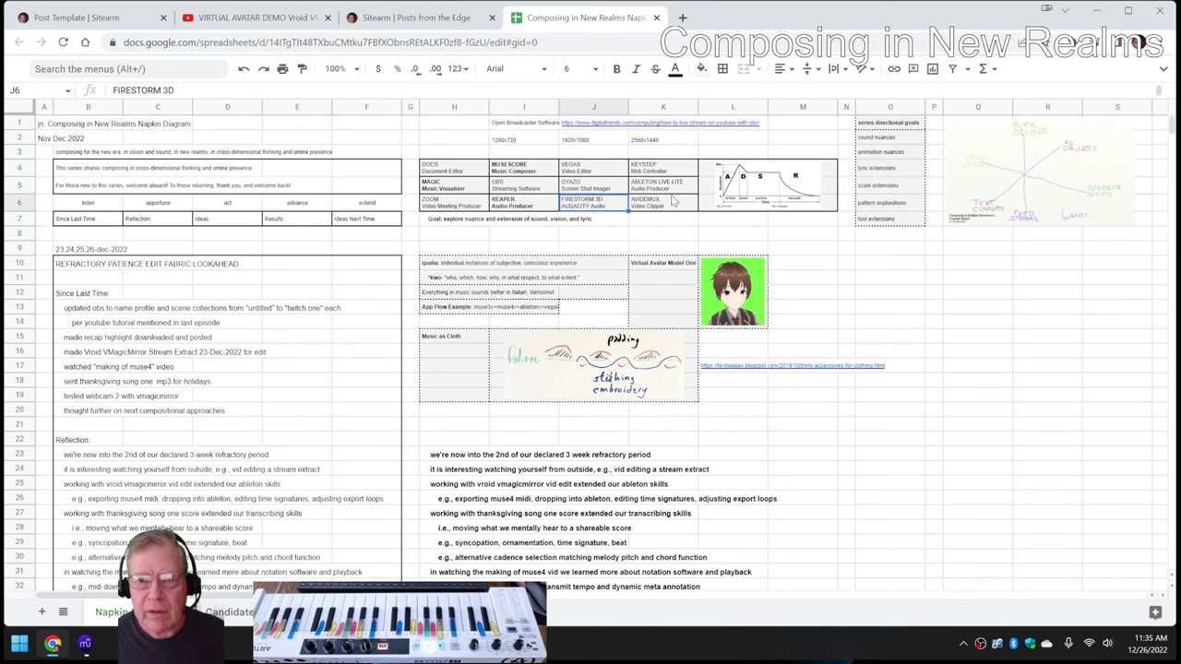
Select the Results entries for hybrid tech presentation prep (H78) and blog post update (H76)
scroll(515, 490, down, 12)
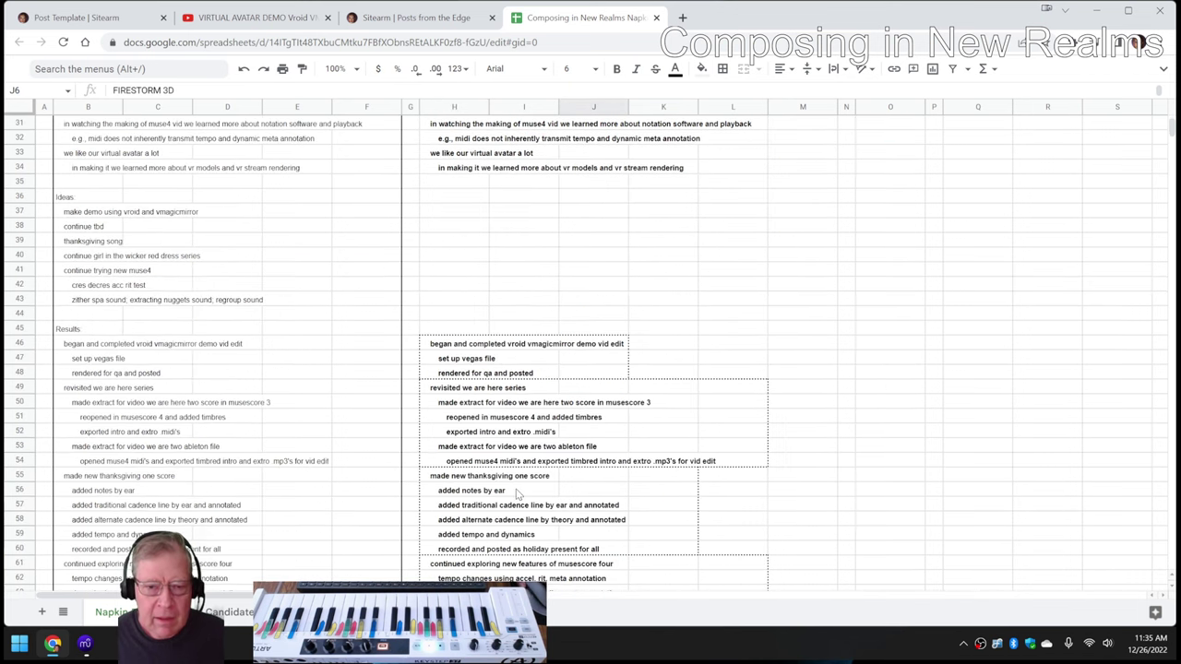
scroll(515, 490, down, 3)
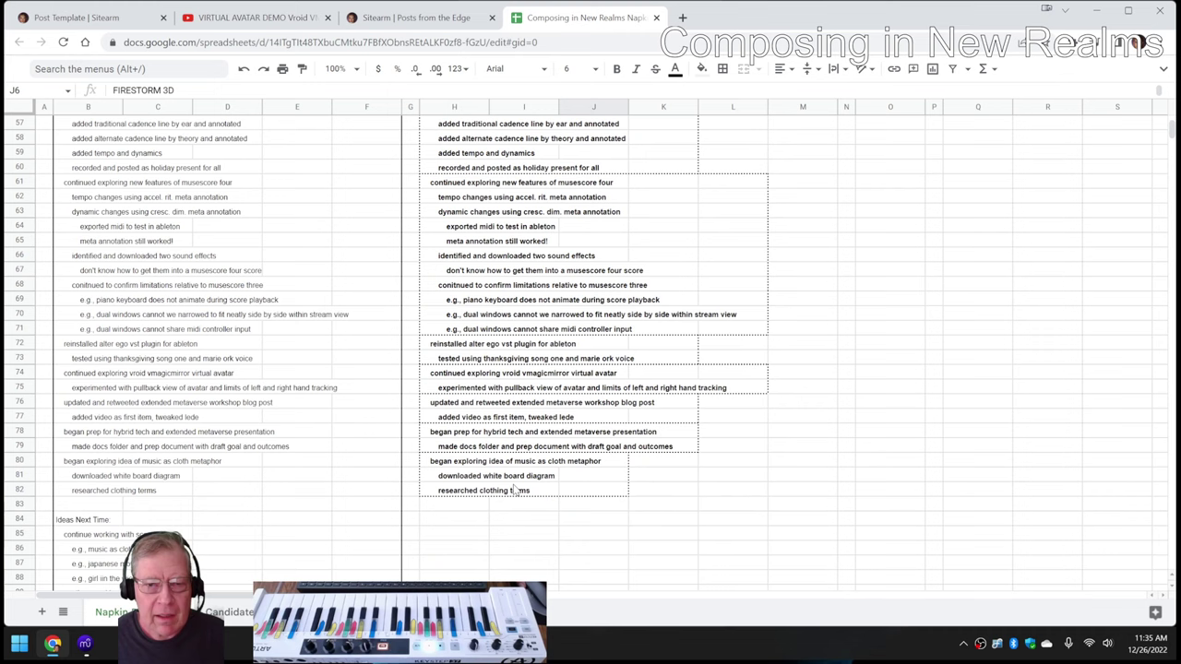
click(432, 437)
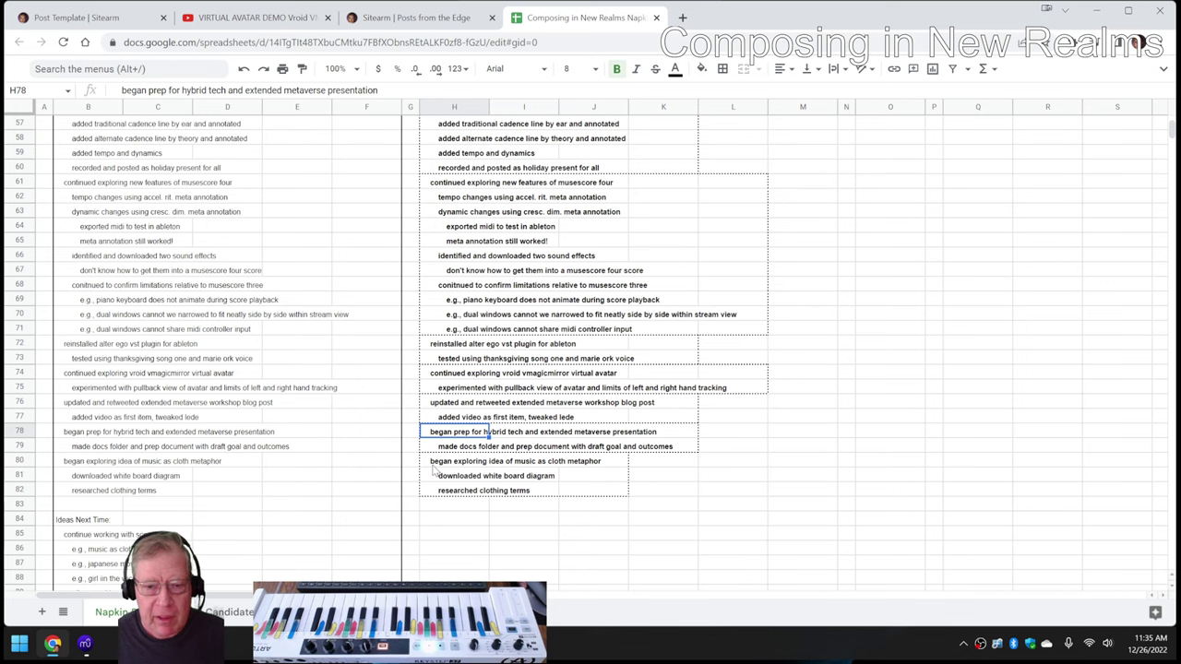
click(433, 406)
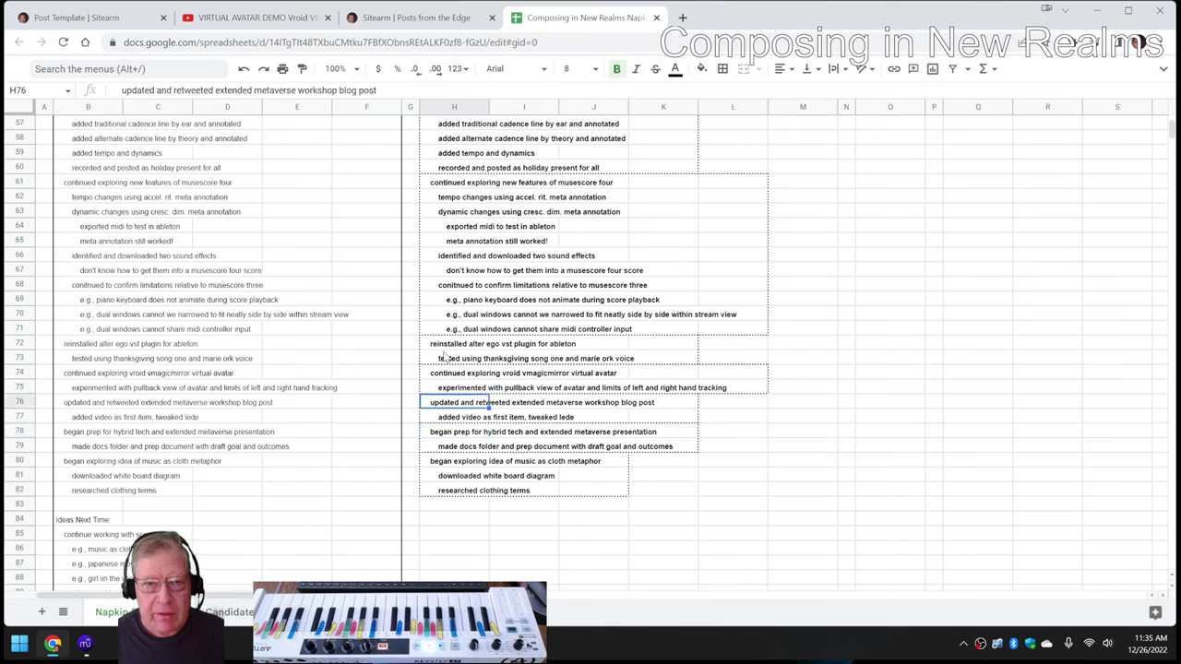
Bring up the Extended Metaverse Workshop in Zoom blog post and scroll through it
click(389, 30)
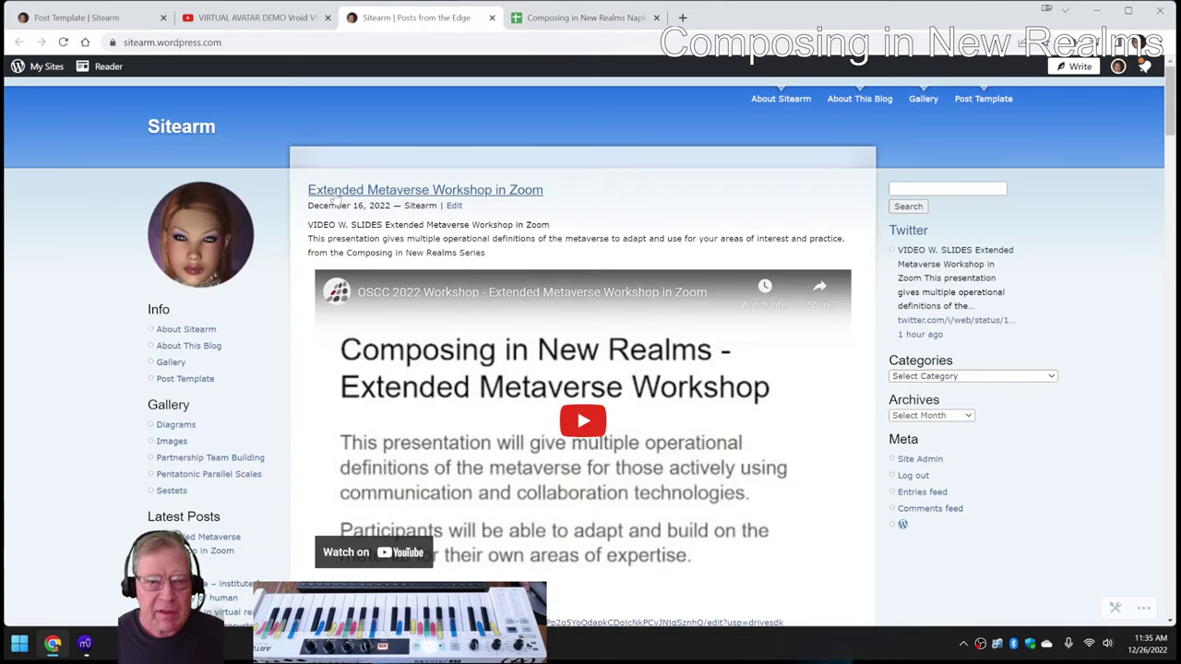
scroll(648, 212, down, 2)
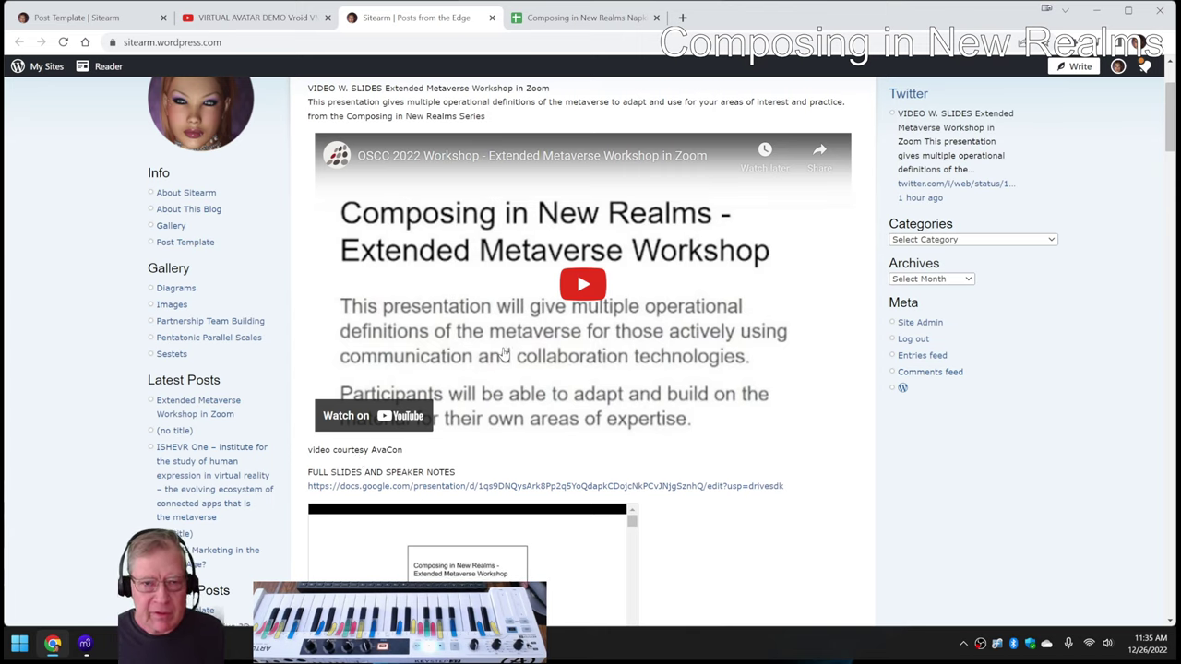
scroll(480, 341, up, 2)
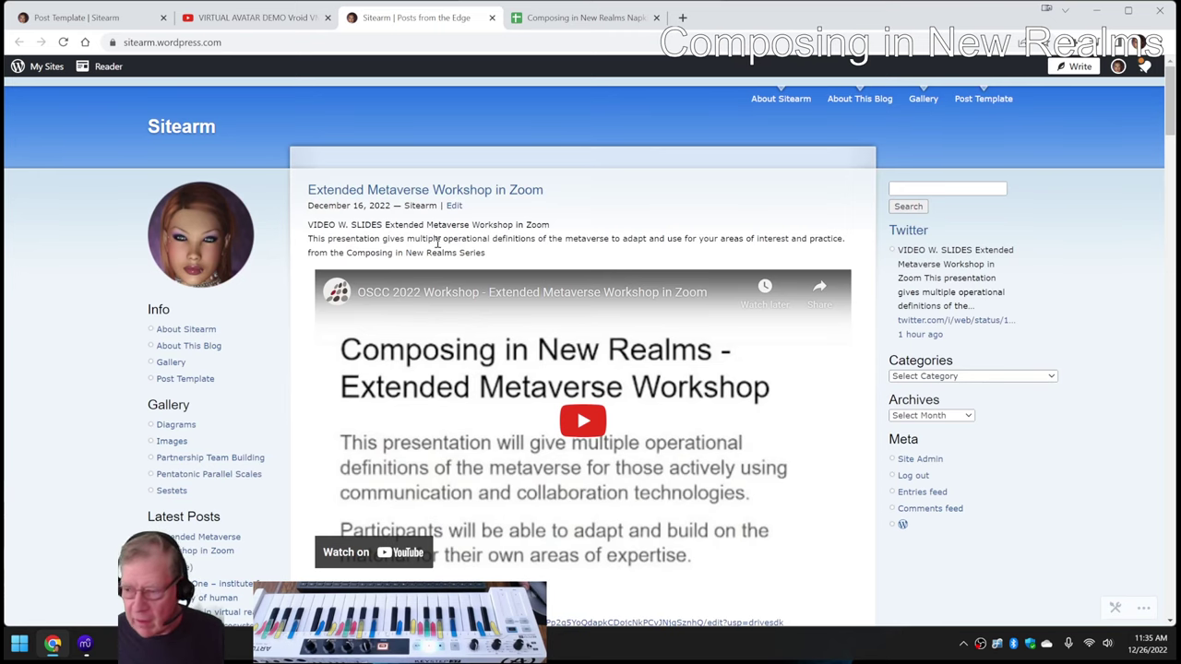
scroll(437, 241, down, 3)
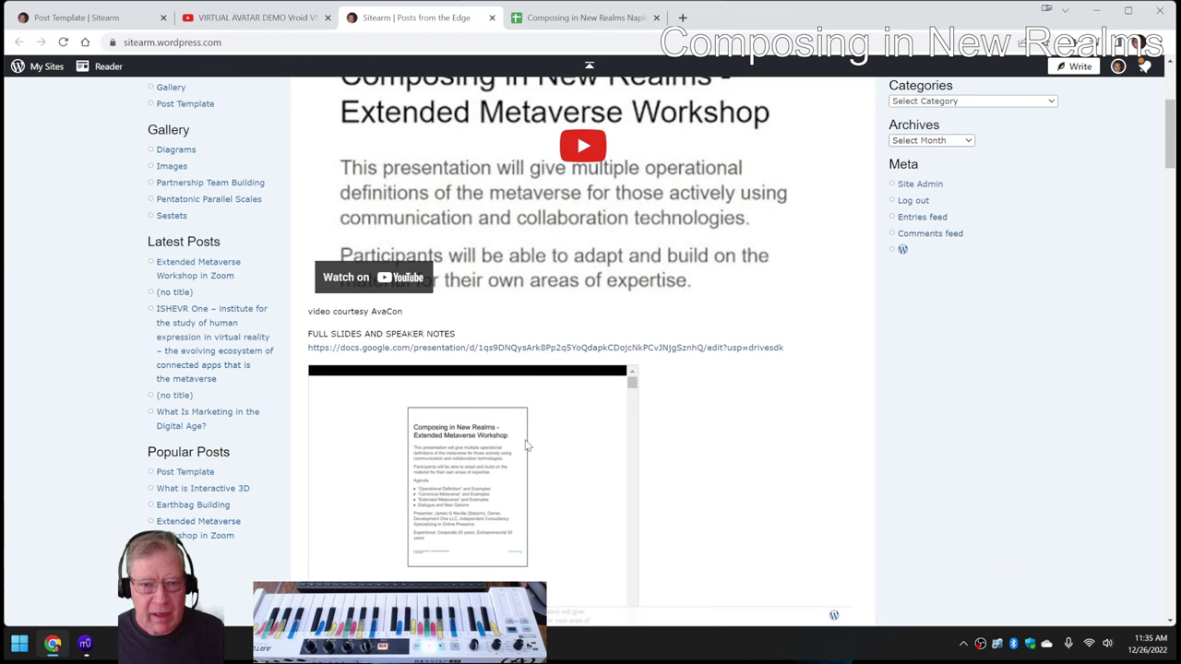
scroll(517, 328, up, 1)
scroll(516, 329, up, 2)
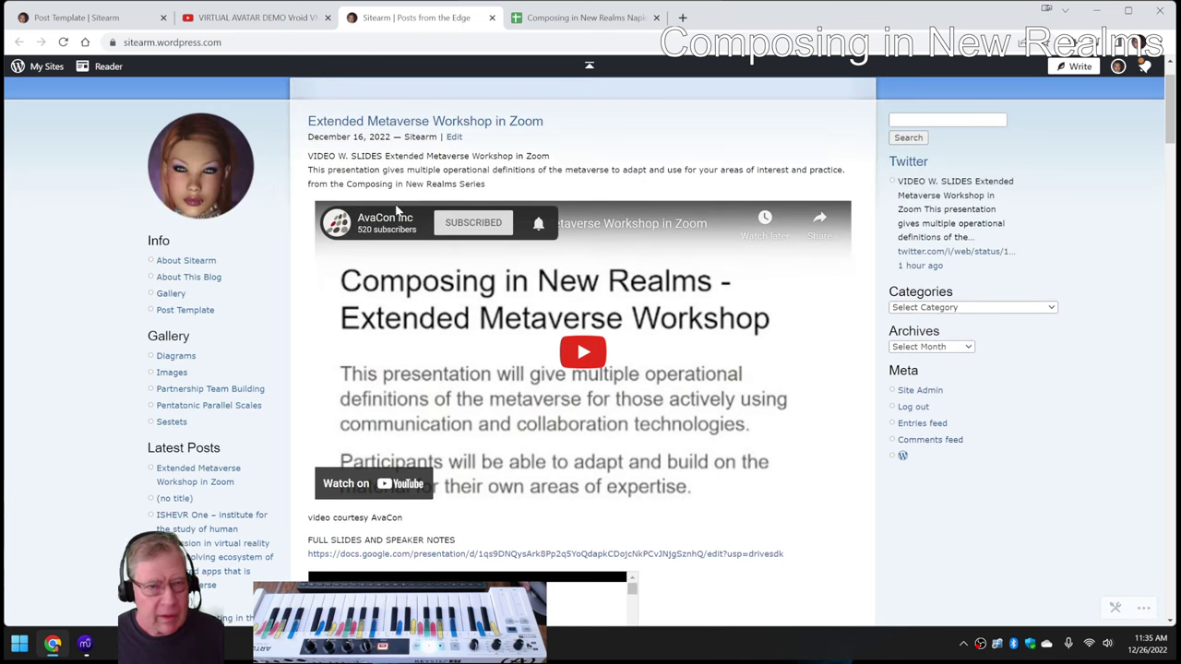
scroll(371, 158, up, 1)
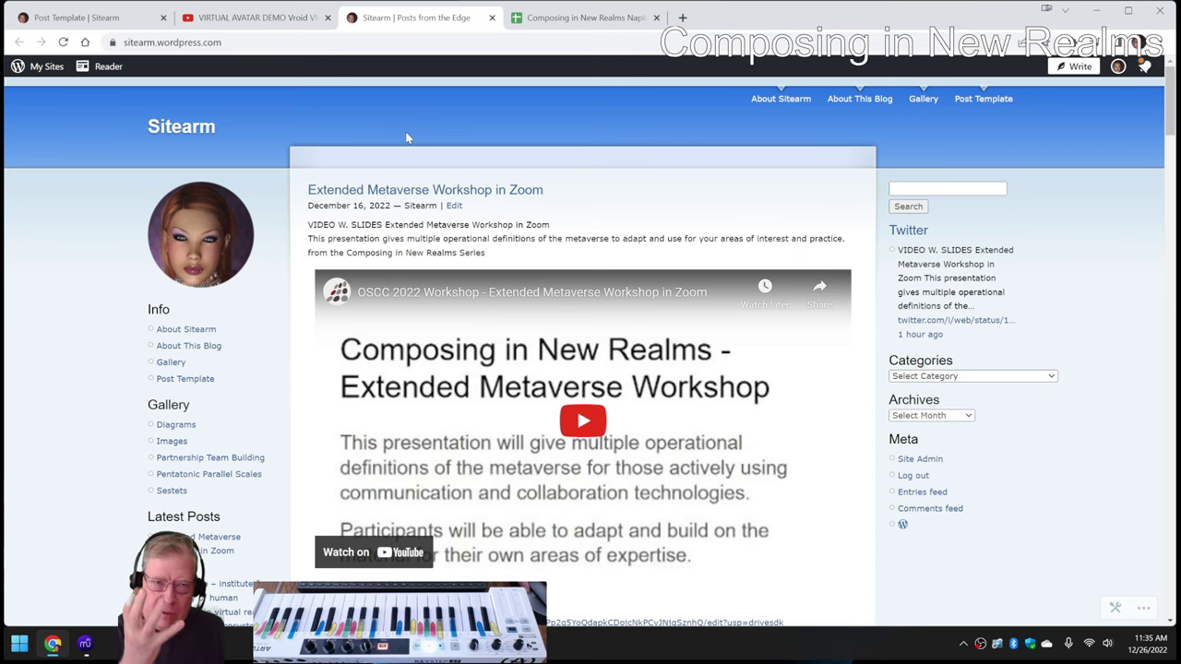
Page the embedded slide deck forward from slide 1 to slide 6 of 30
scroll(509, 361, down, 2)
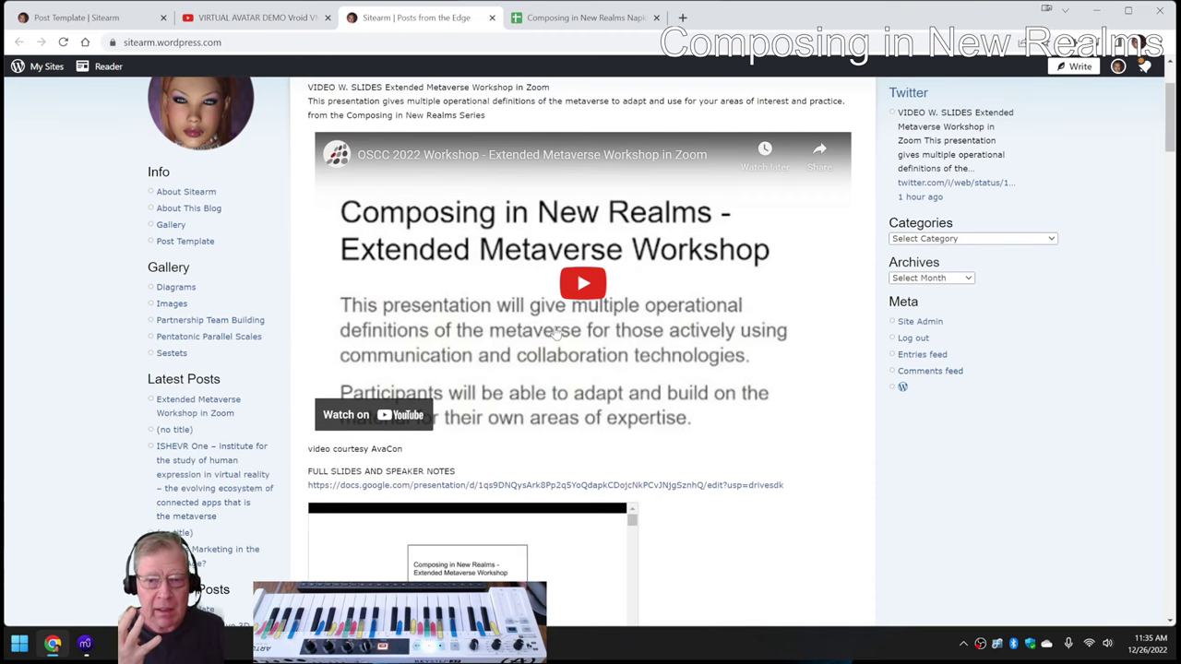
scroll(595, 349, down, 2)
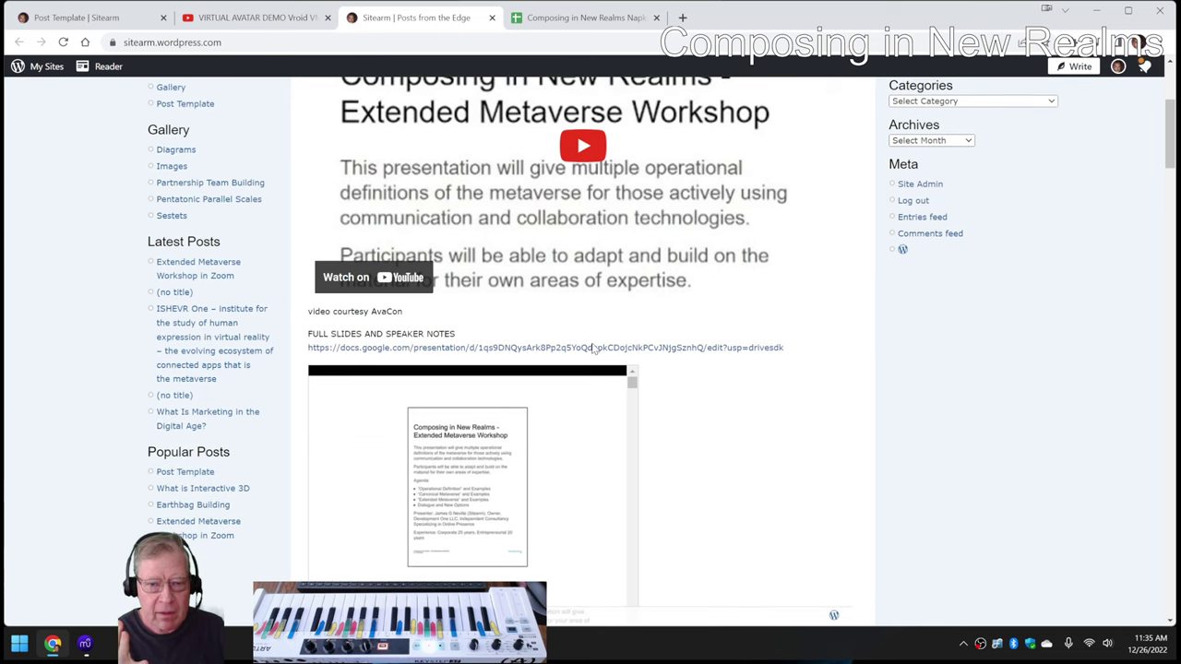
scroll(651, 426, down, 5)
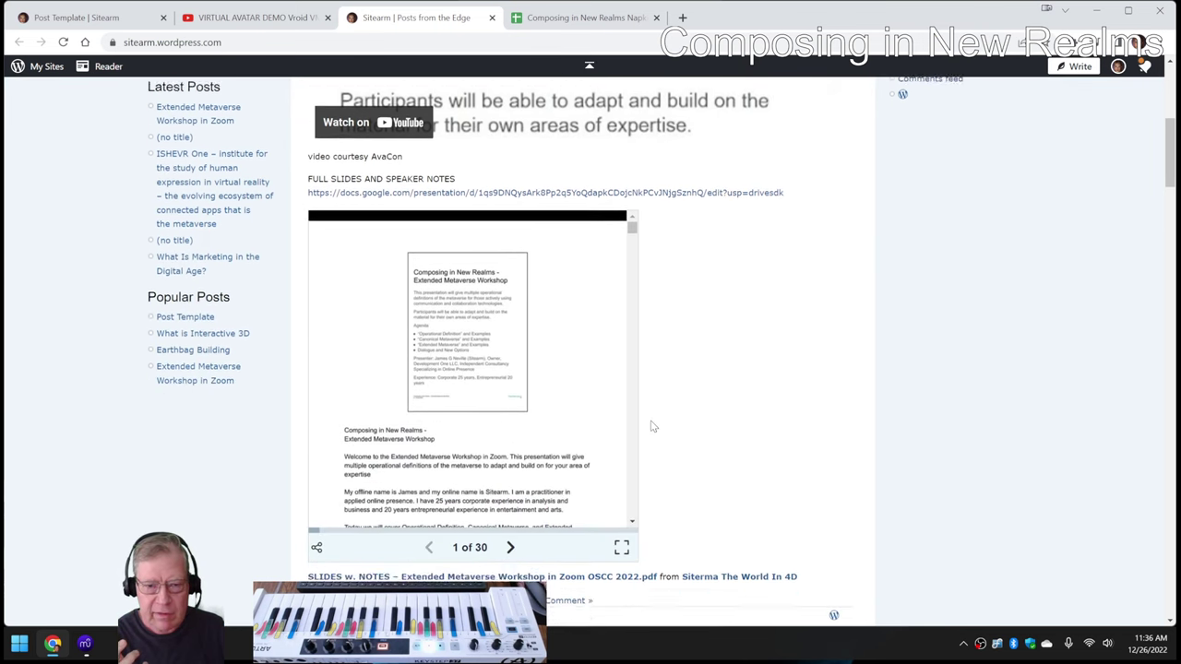
scroll(651, 425, up, 3)
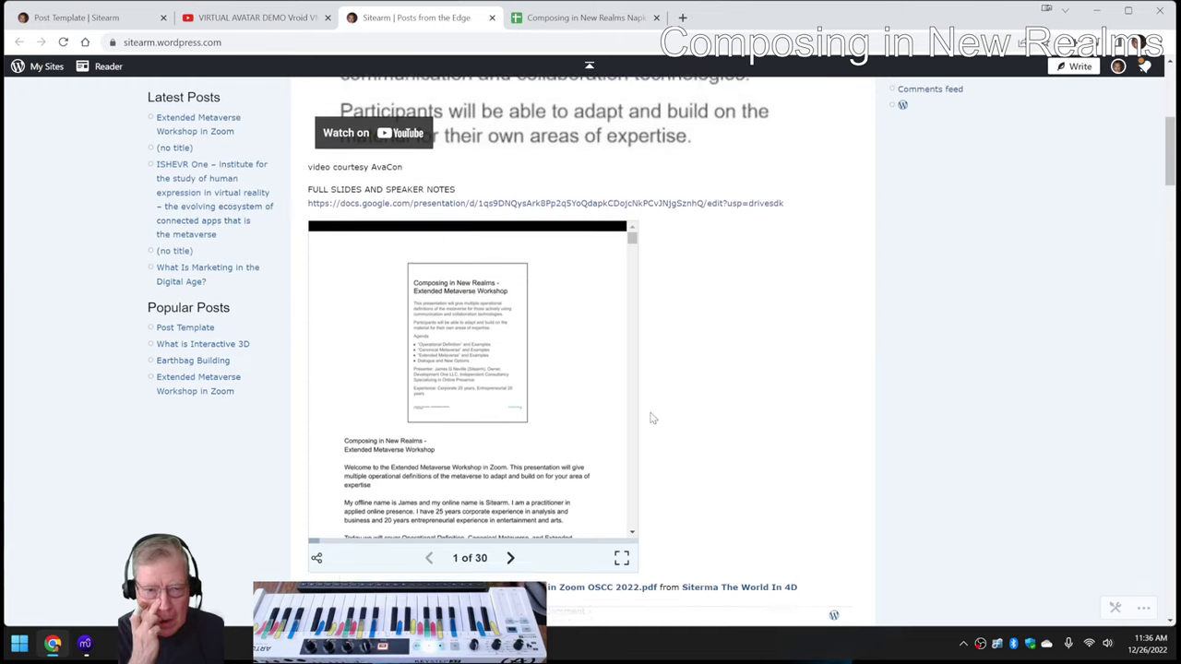
scroll(560, 431, down, 6)
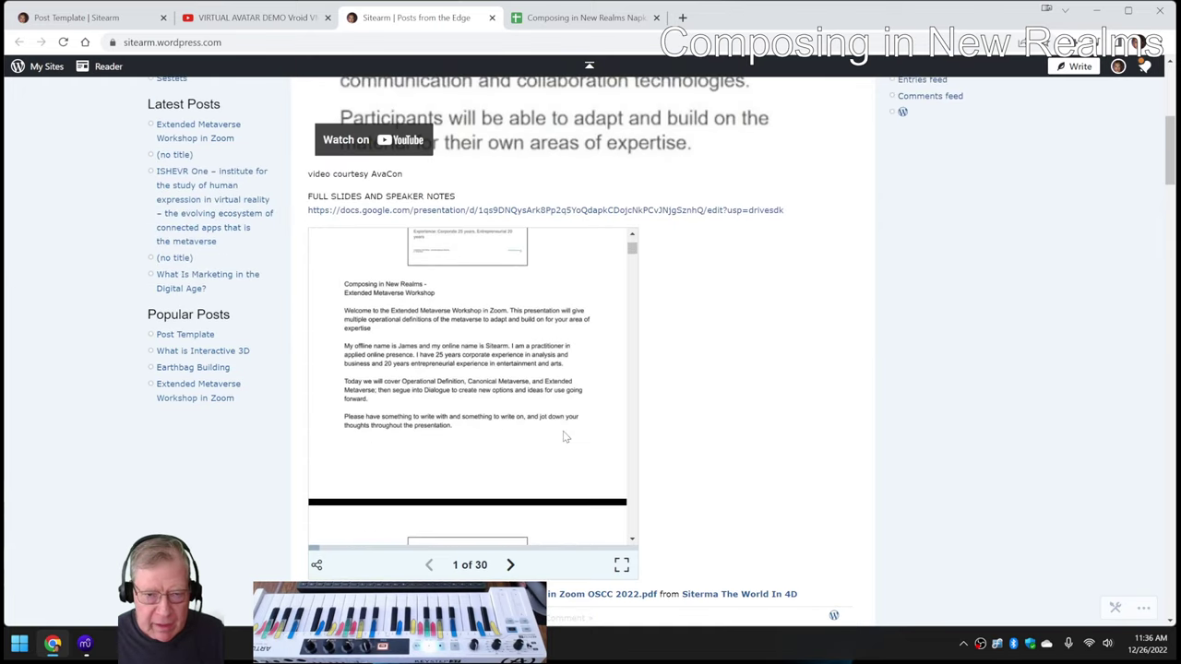
scroll(556, 429, down, 8)
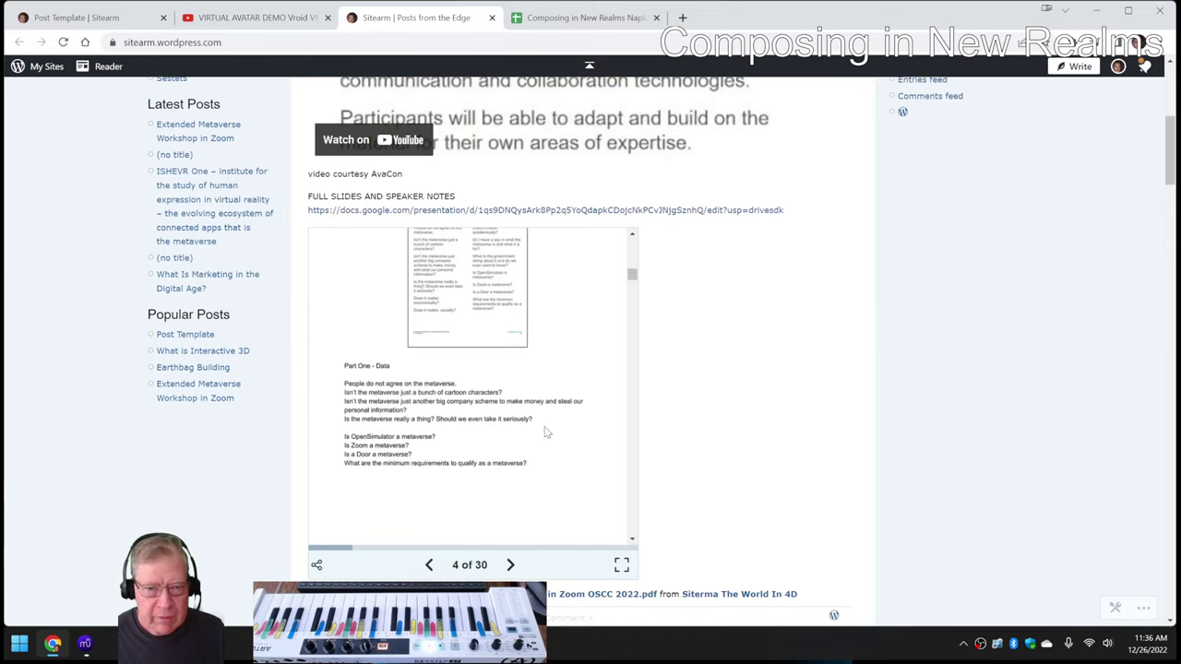
scroll(545, 432, down, 2)
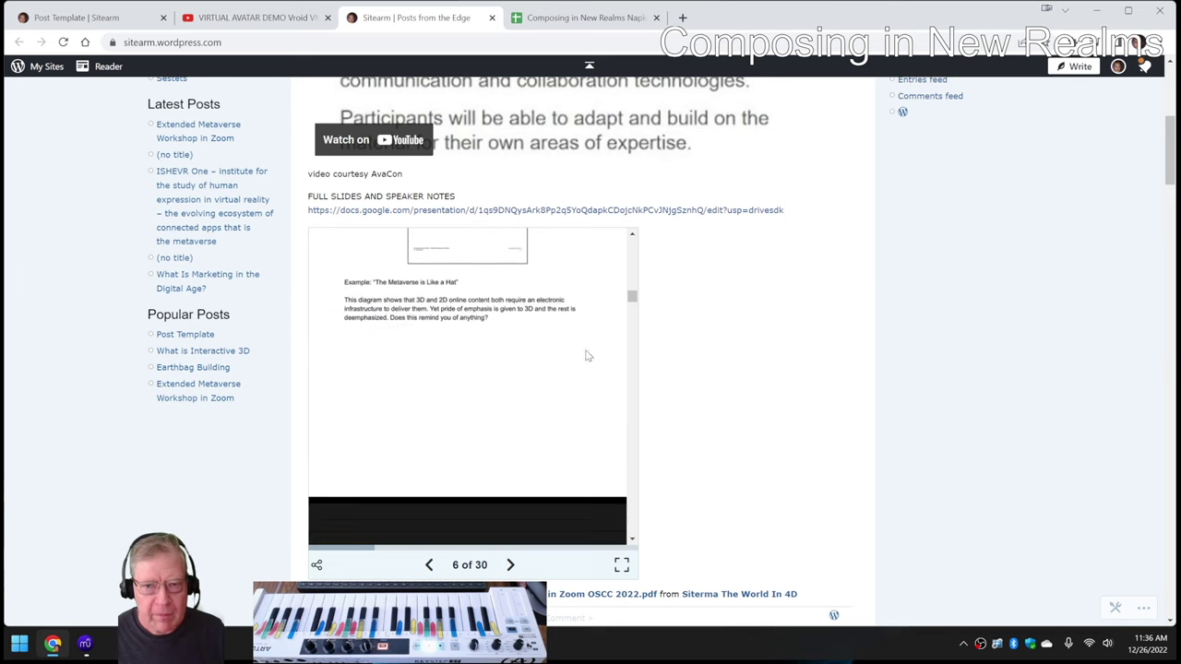
Open the full deck in Google Slides and advance to slide 2, Timeline (nominal) and Protocols
click(657, 213)
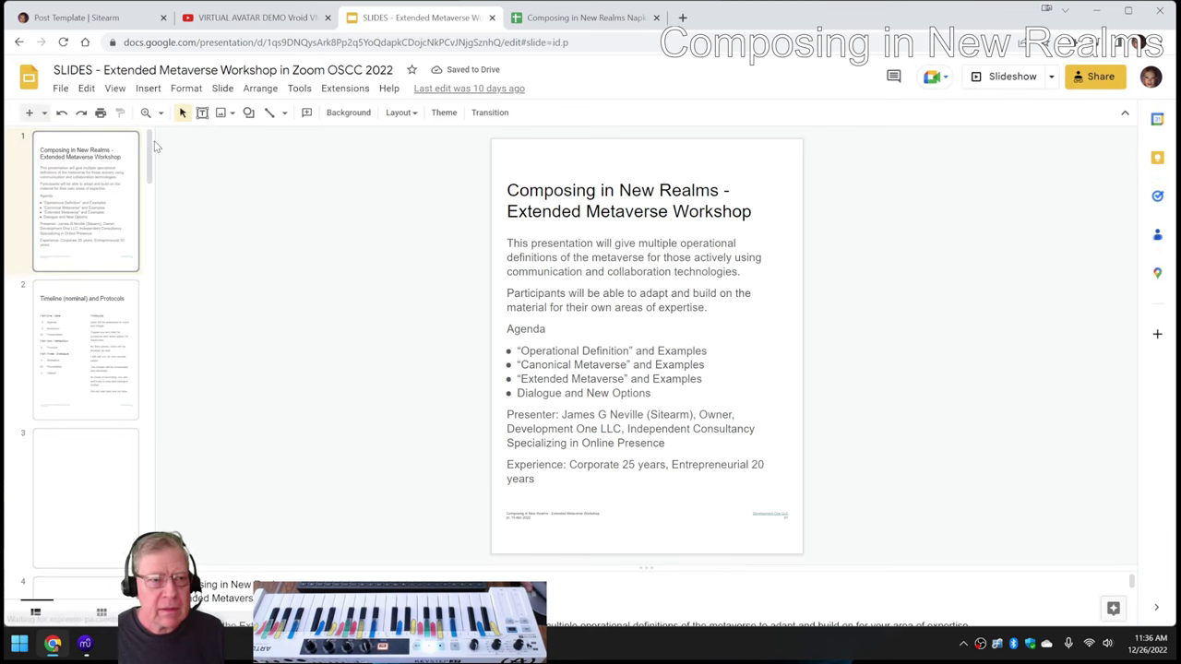
click(112, 88)
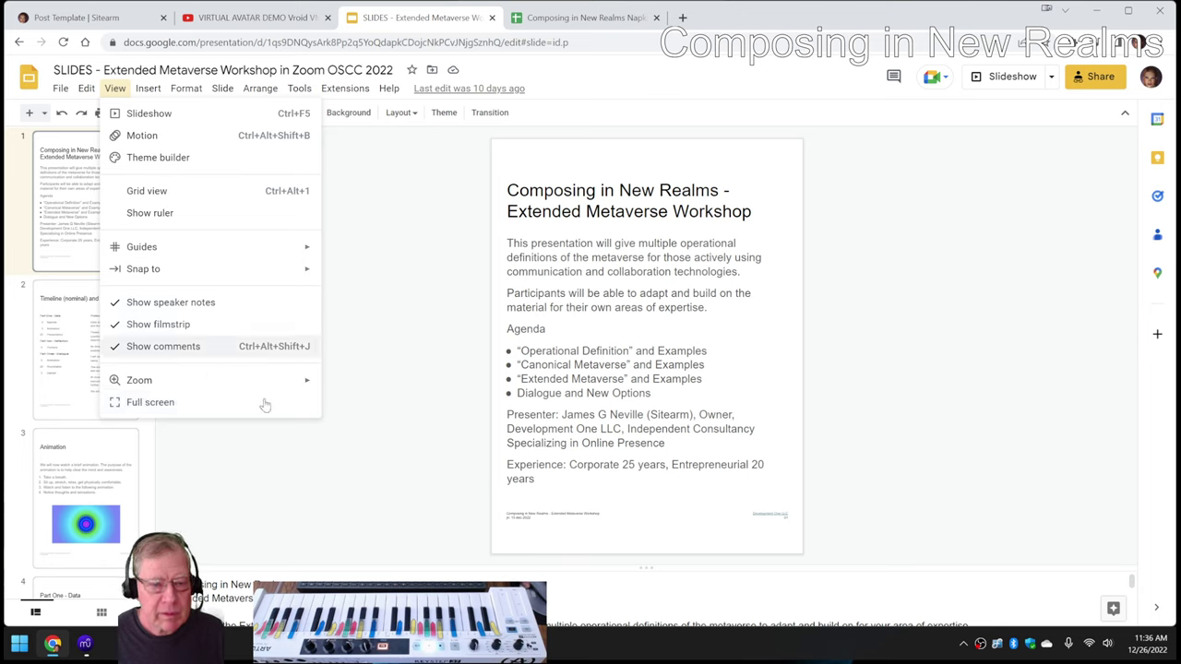
key(Down)
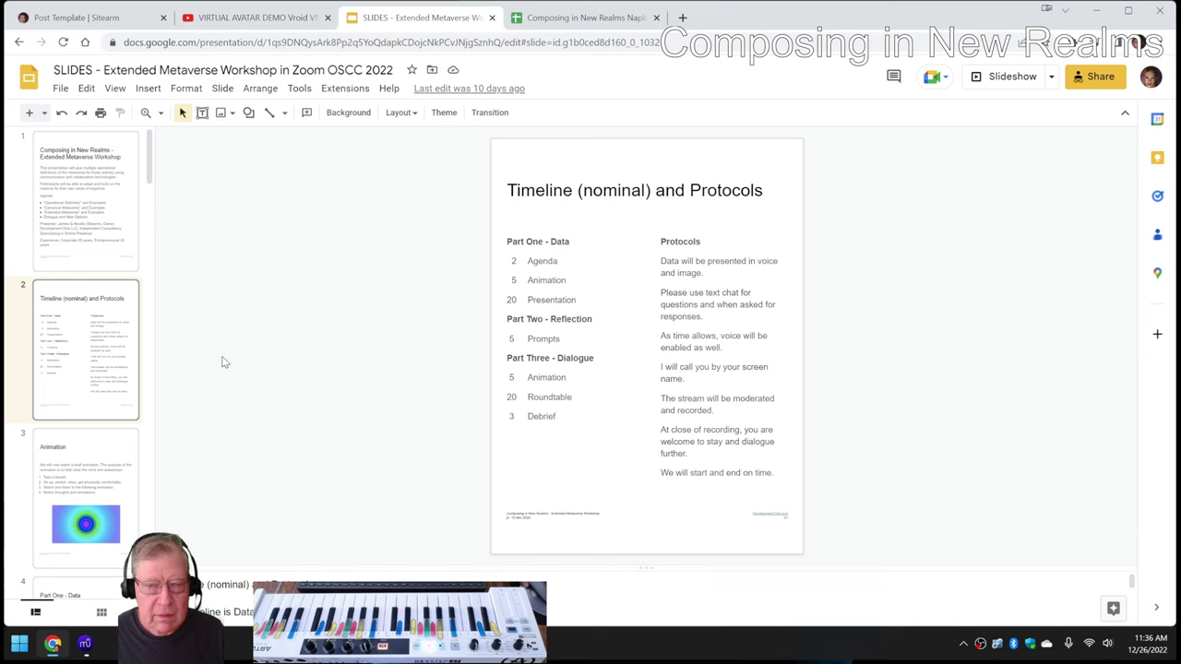
Review Ideas Next Time cells B85–B88: scores, music as cloth, Japanese movie theme, wicker red dress
click(542, 18)
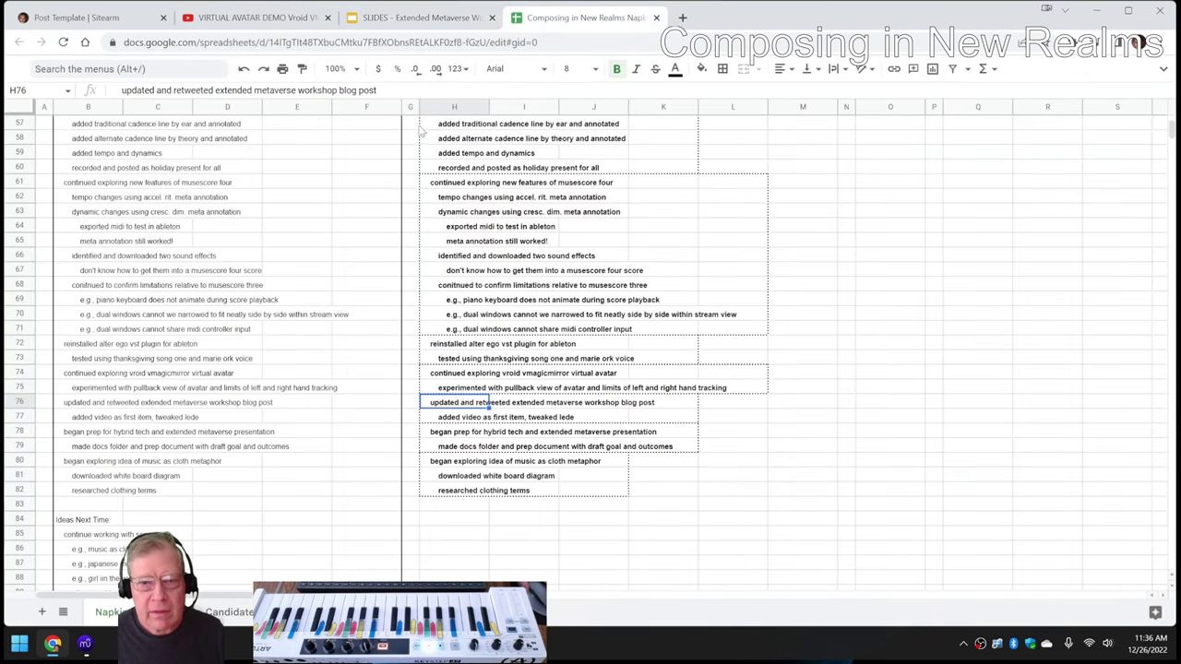
scroll(129, 398, down, 2)
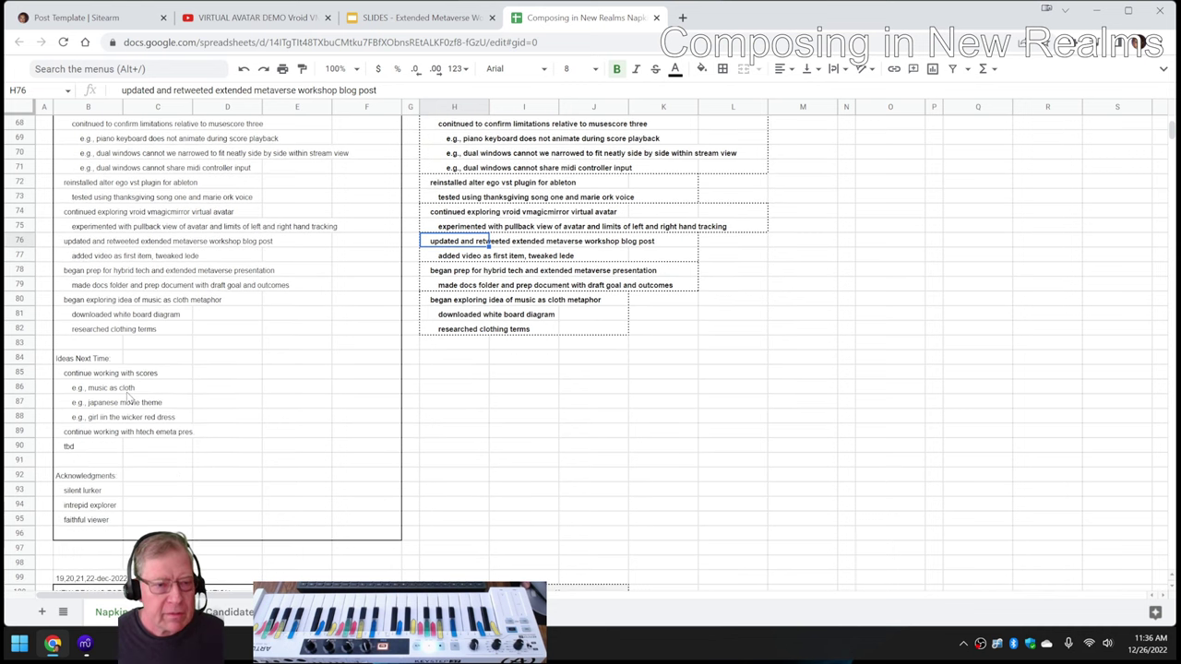
click(73, 379)
click(85, 390)
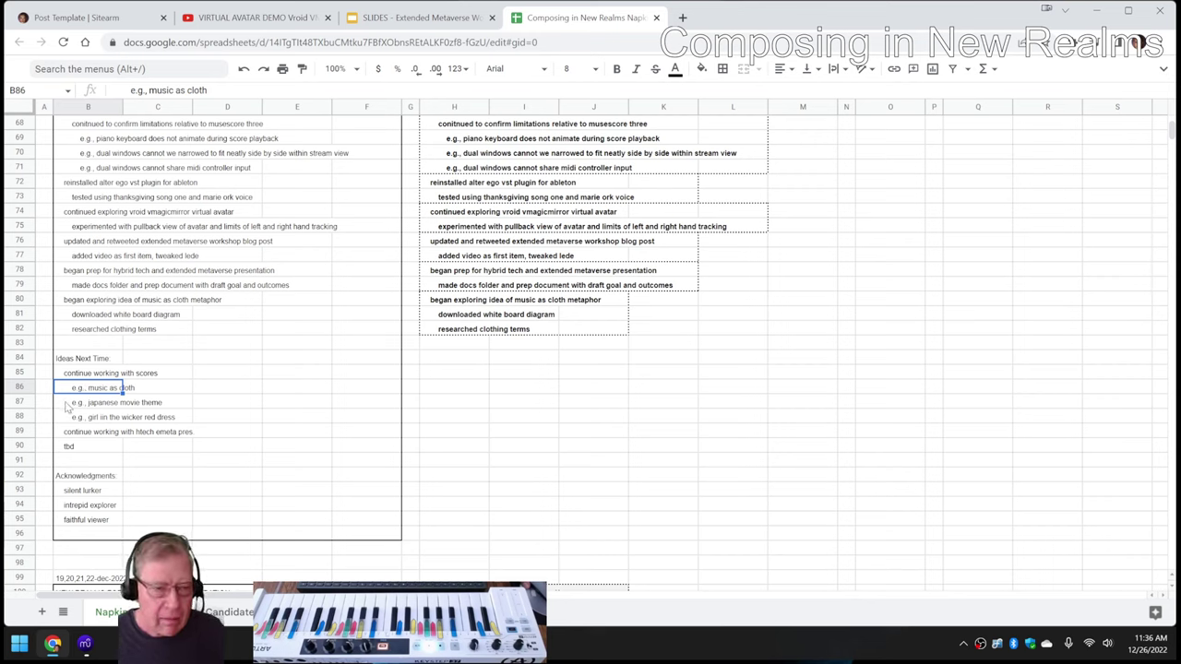
click(67, 404)
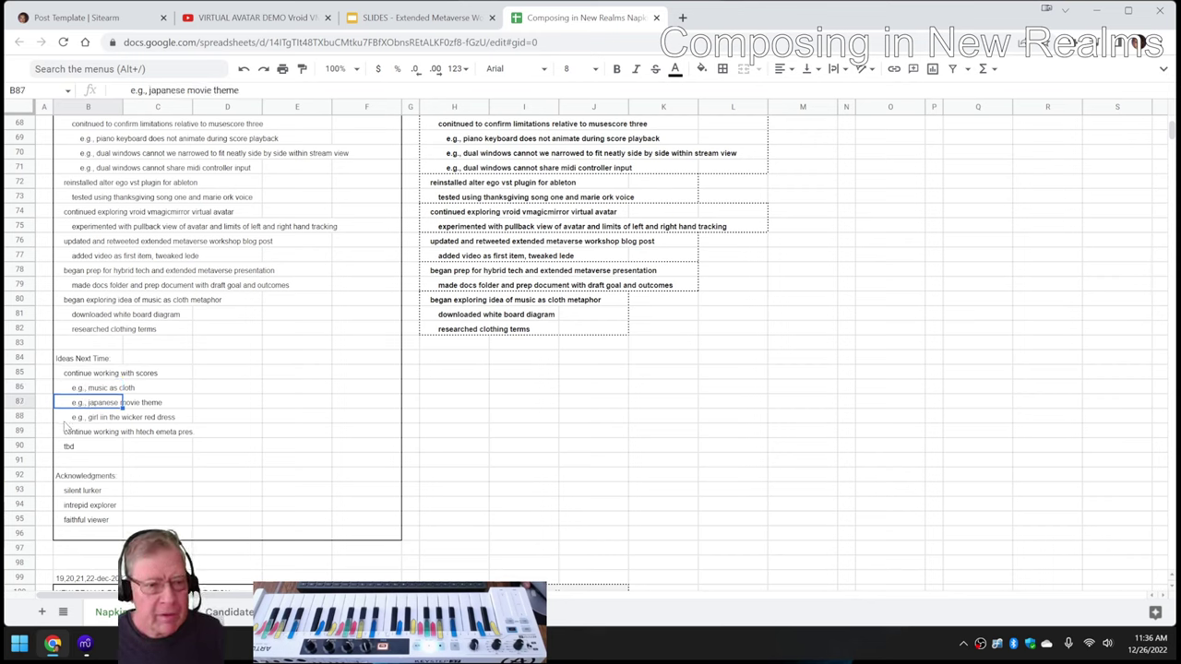
click(66, 423)
click(85, 405)
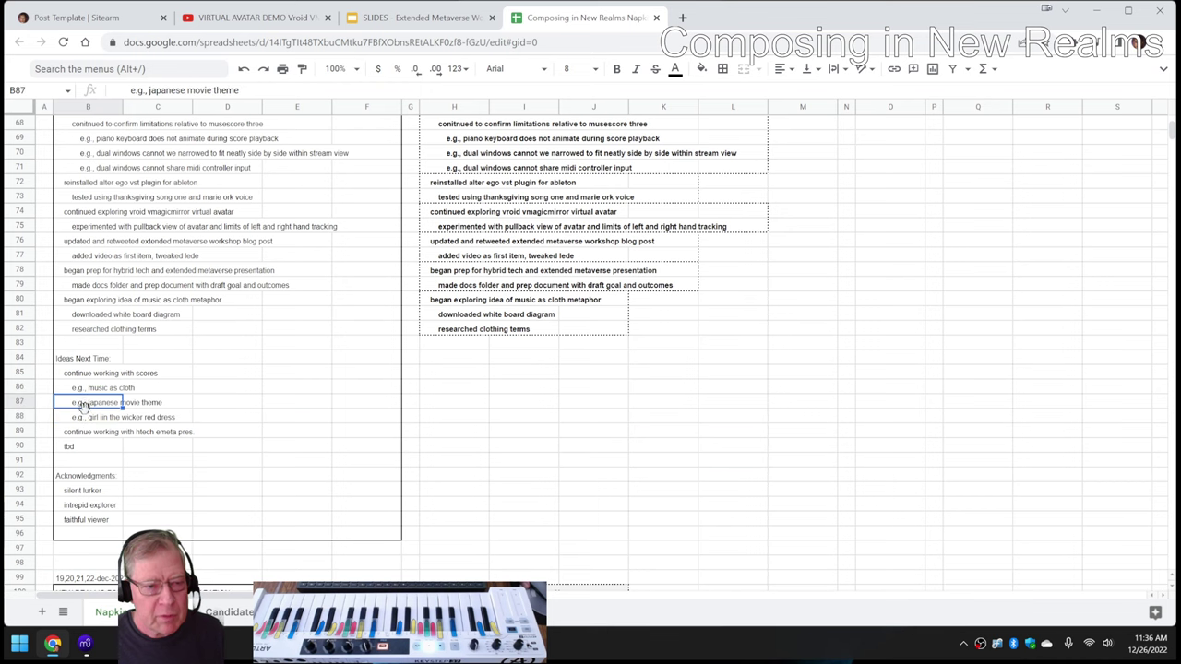
click(87, 420)
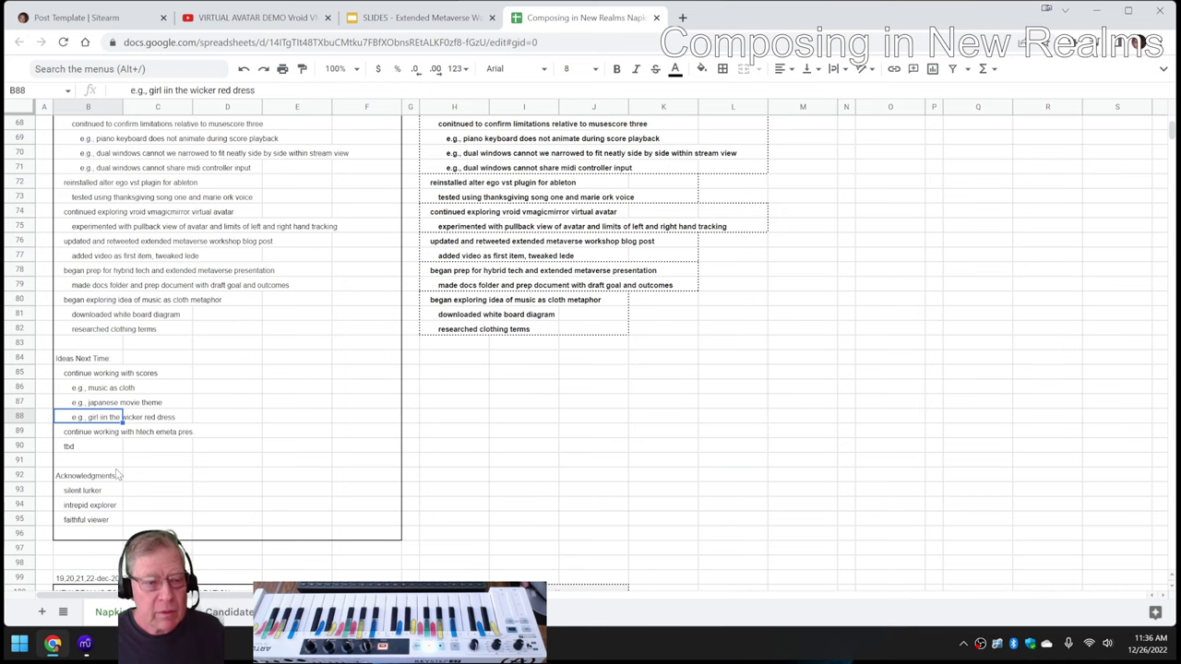
Minimise the browser so the Thanksgiving Song One diatonic in C score shows
scroll(116, 474, up, 5)
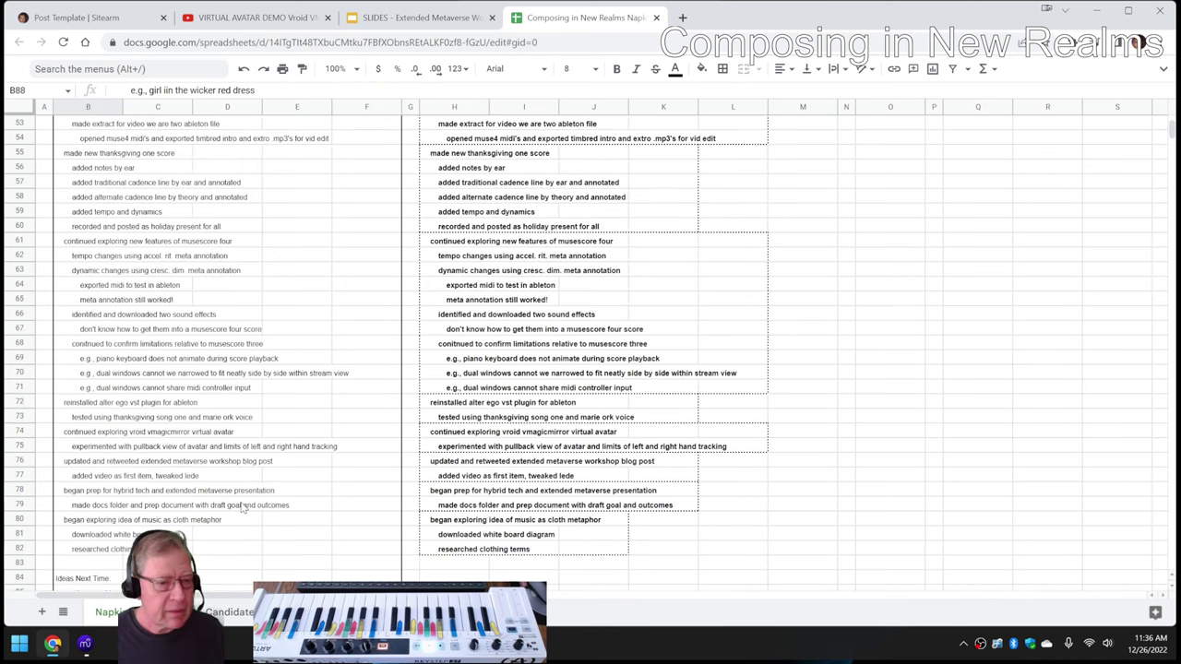
scroll(117, 474, down, 3)
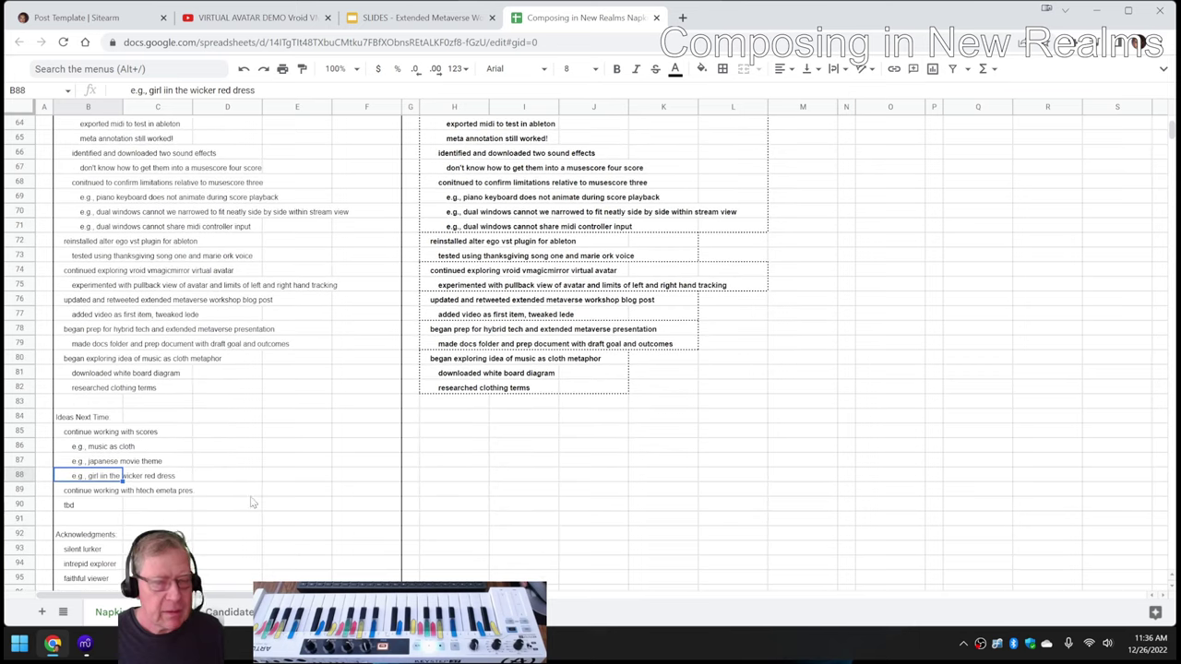
click(1097, 12)
Minimise both MuseScore score windows and open the desktop folder jn - CNR SERIES 2022
click(1113, 11)
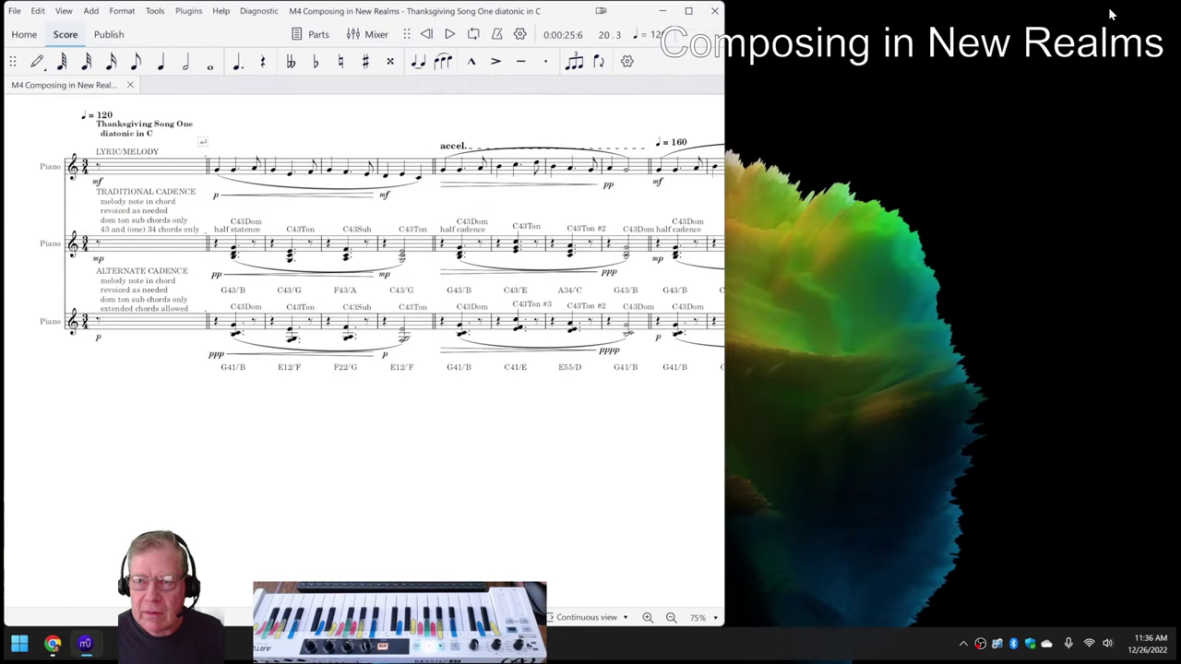
click(663, 10)
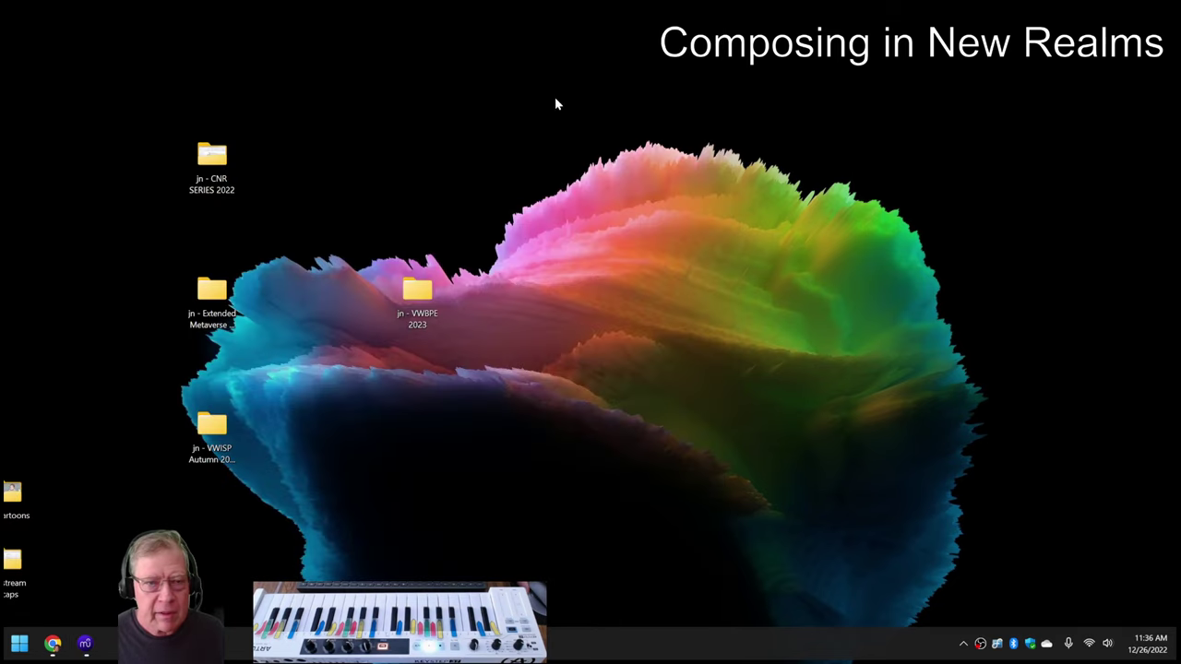
double_click(201, 192)
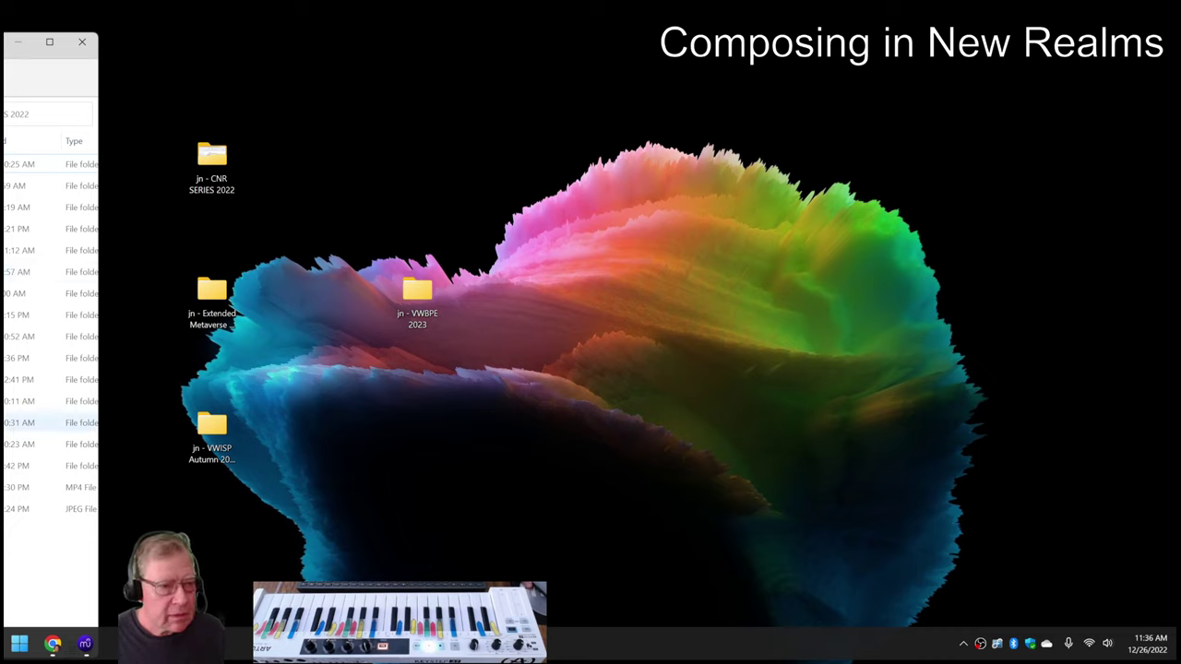
Open white board diagrams, view music as cloth 26-dec-2022.jpg in Photos, then minimise the viewer
double_click(19, 422)
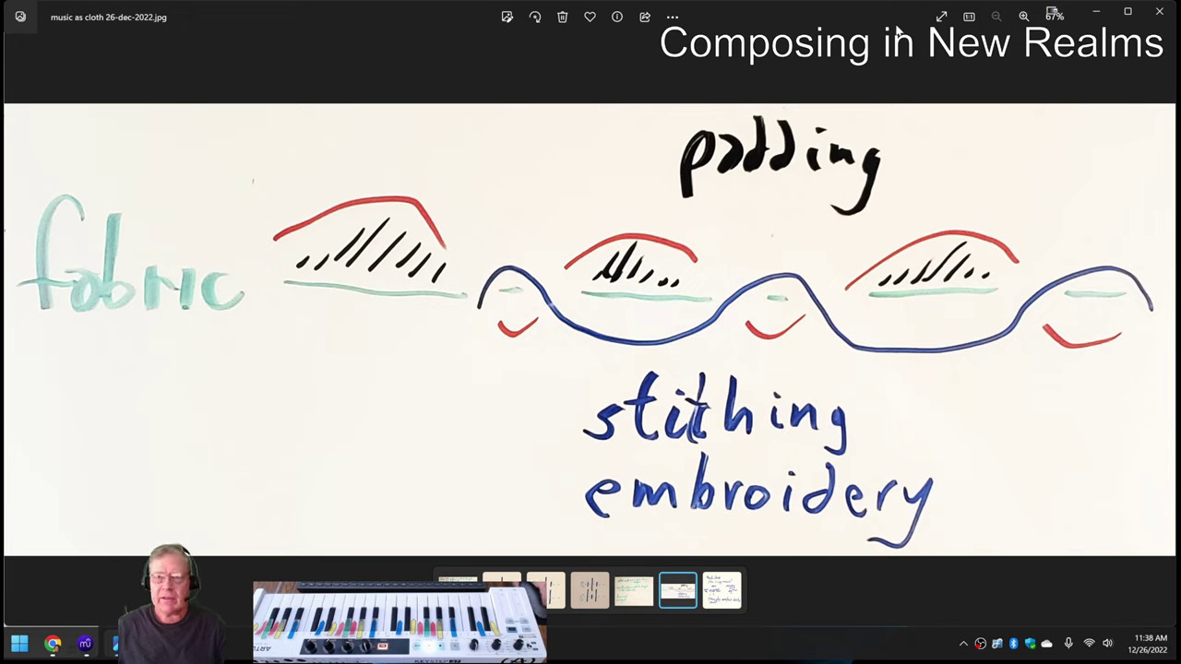
click(1096, 13)
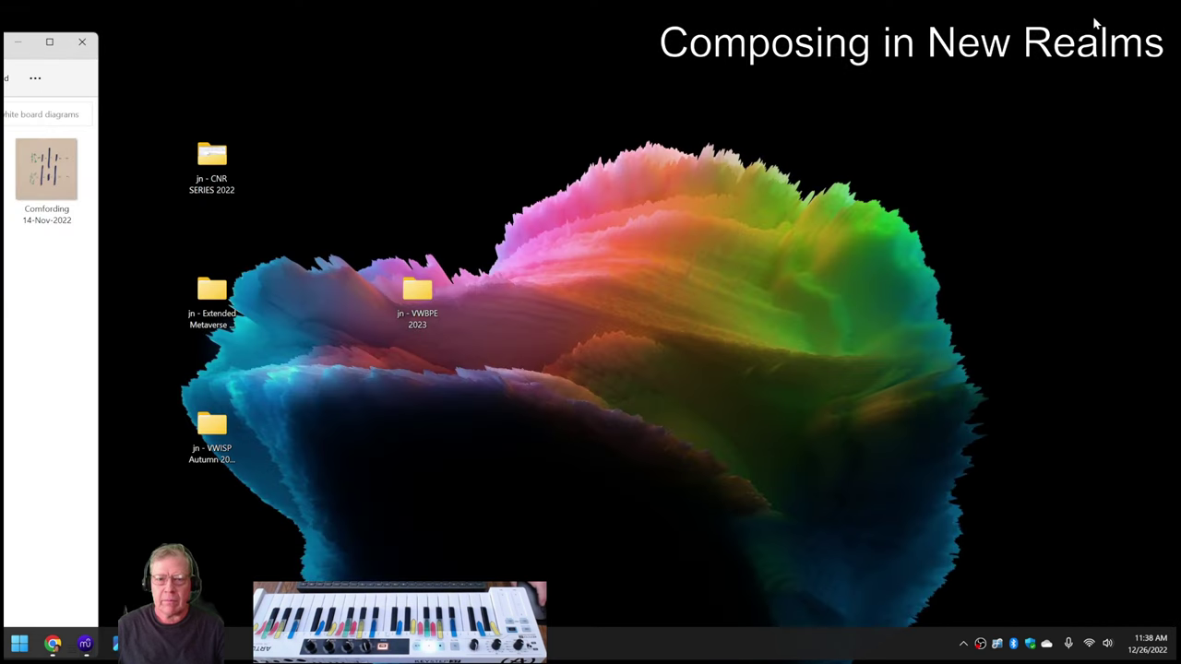
Return to the napkin and review Acknowledgments B93–B95: silent lurker, intrepid explorer, faithful viewer
click(53, 644)
scroll(648, 499, up, 2)
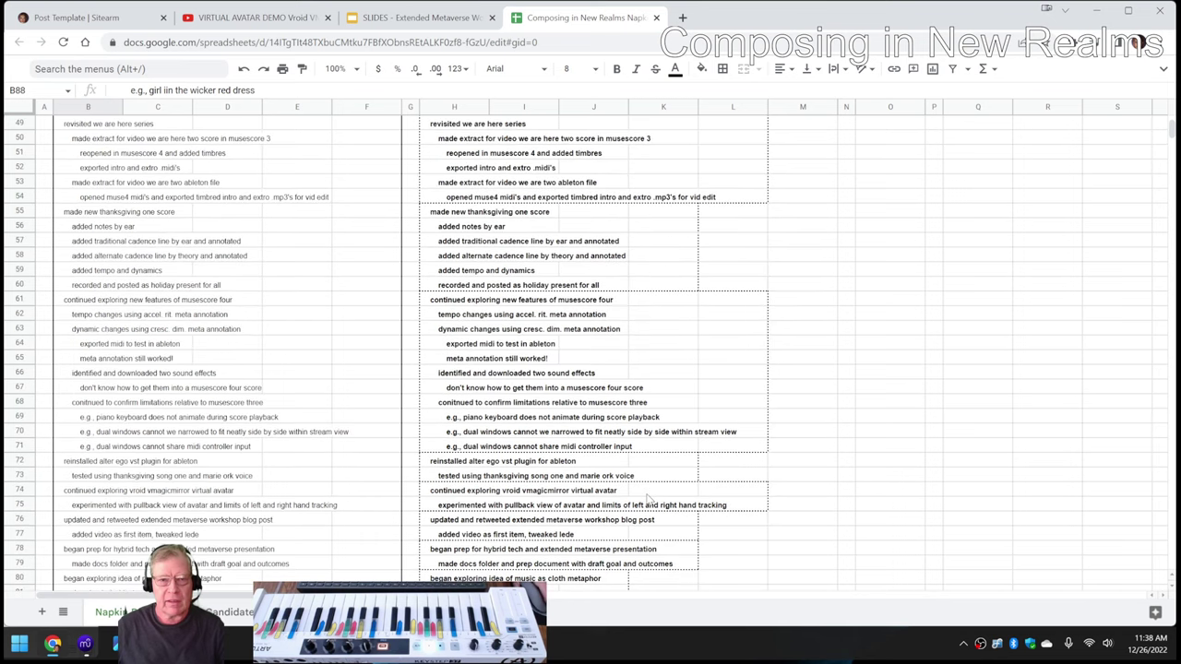
scroll(649, 499, up, 15)
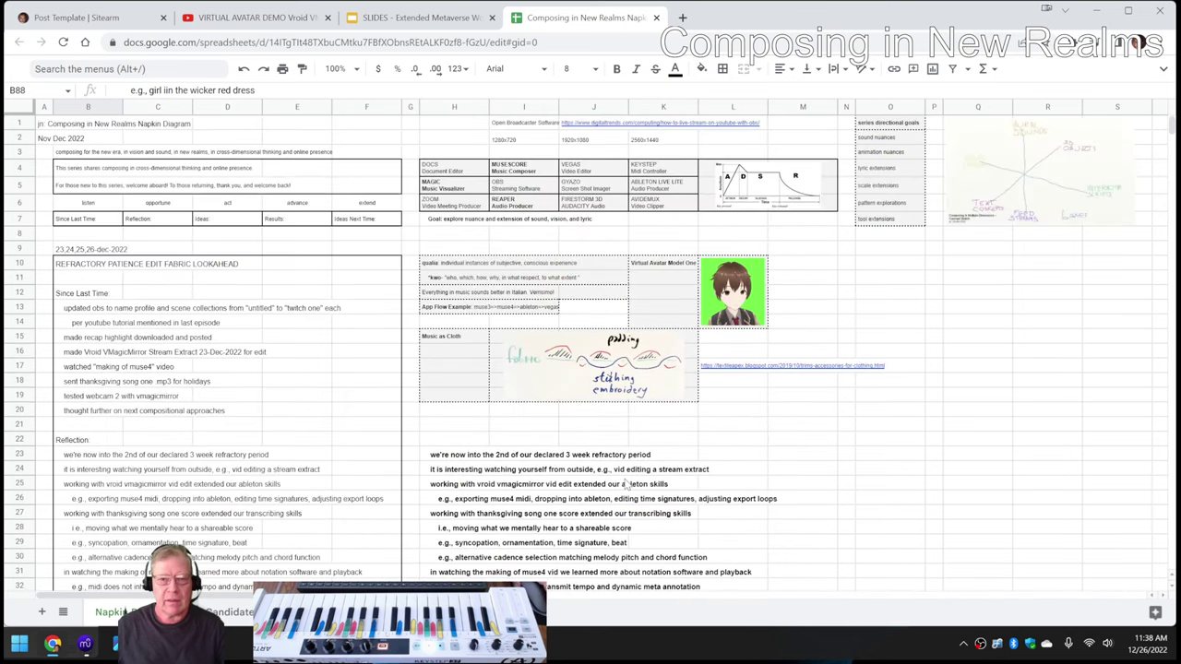
scroll(627, 484, down, 20)
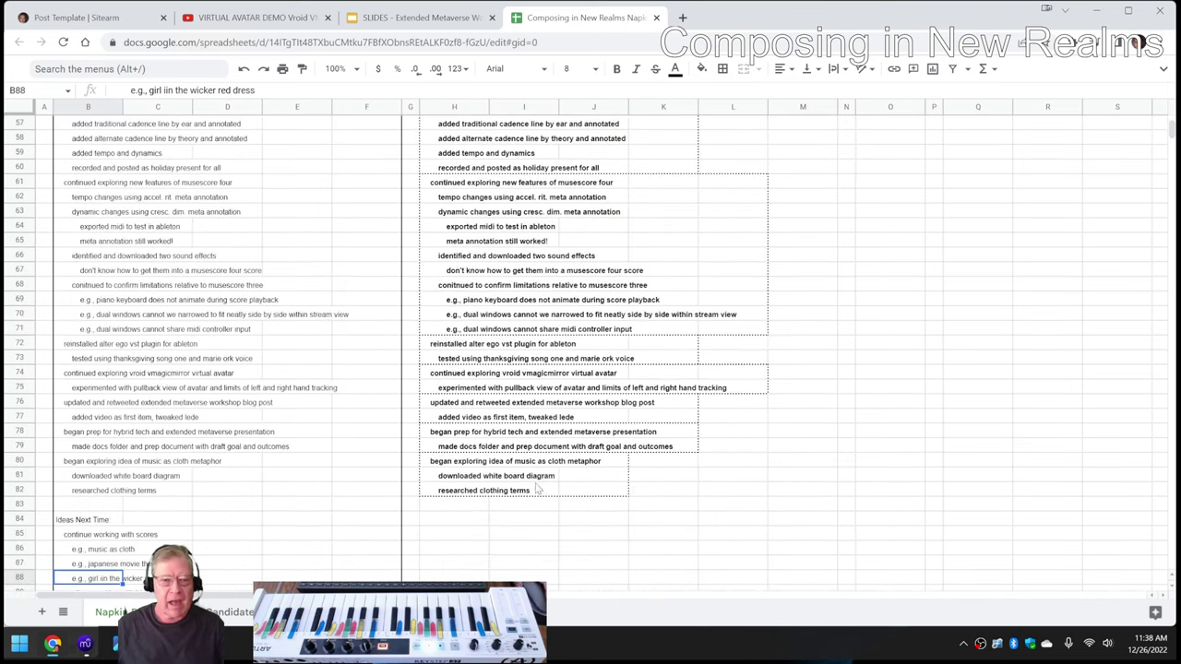
scroll(267, 432, down, 1)
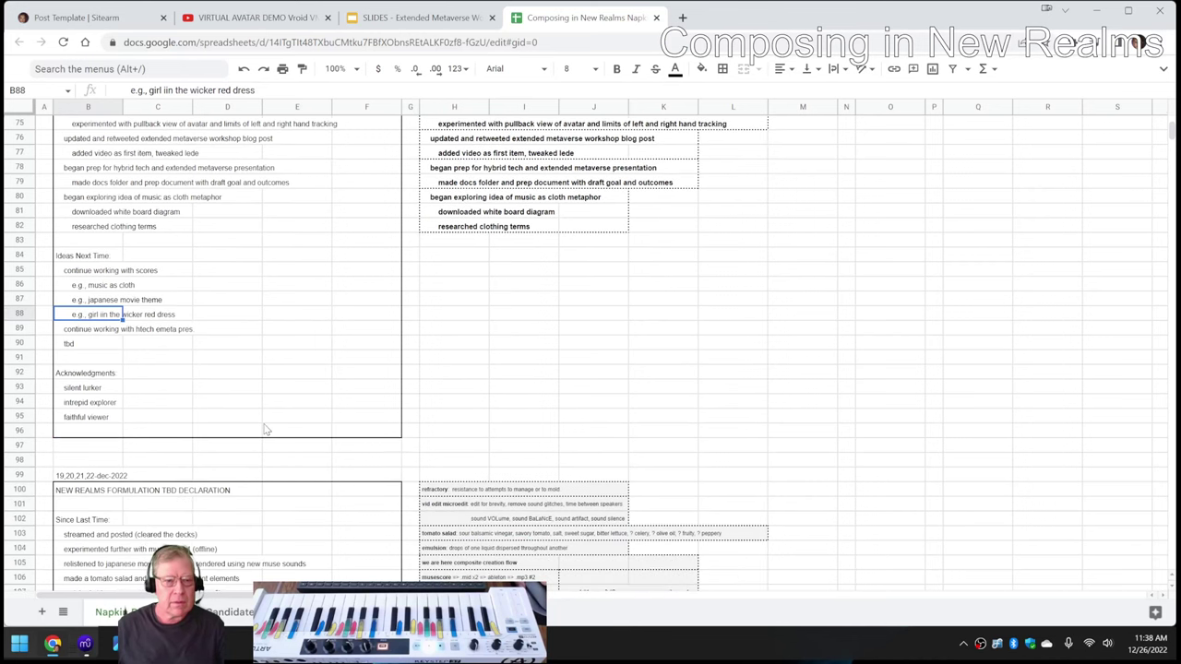
click(94, 393)
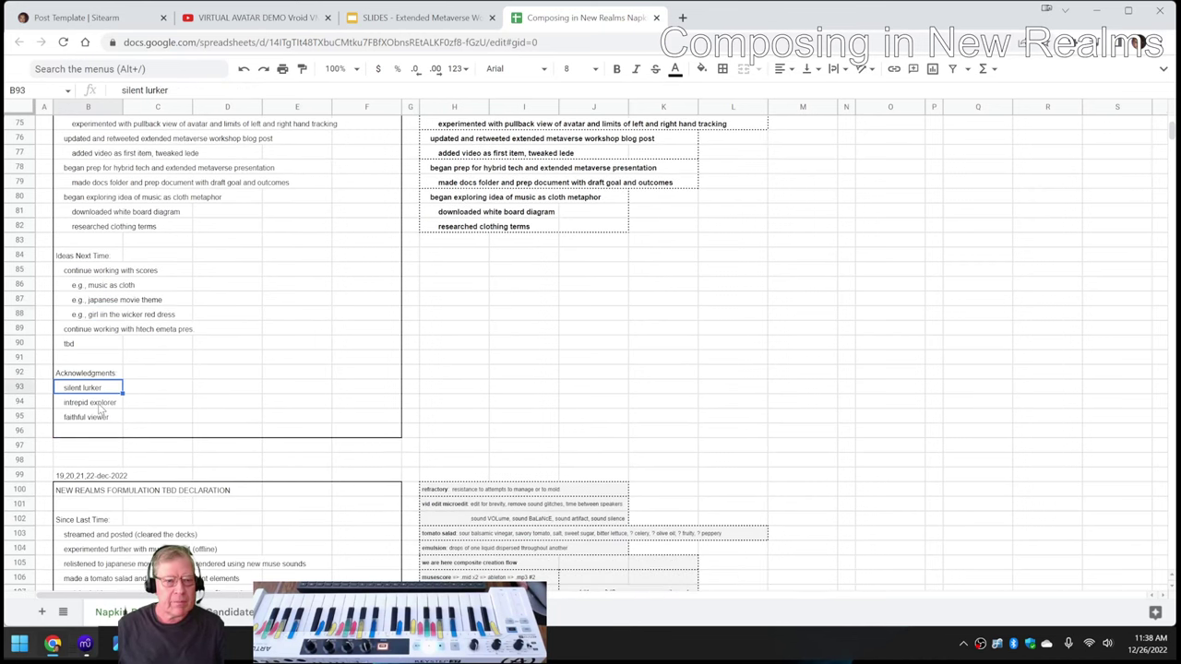
click(101, 406)
click(101, 422)
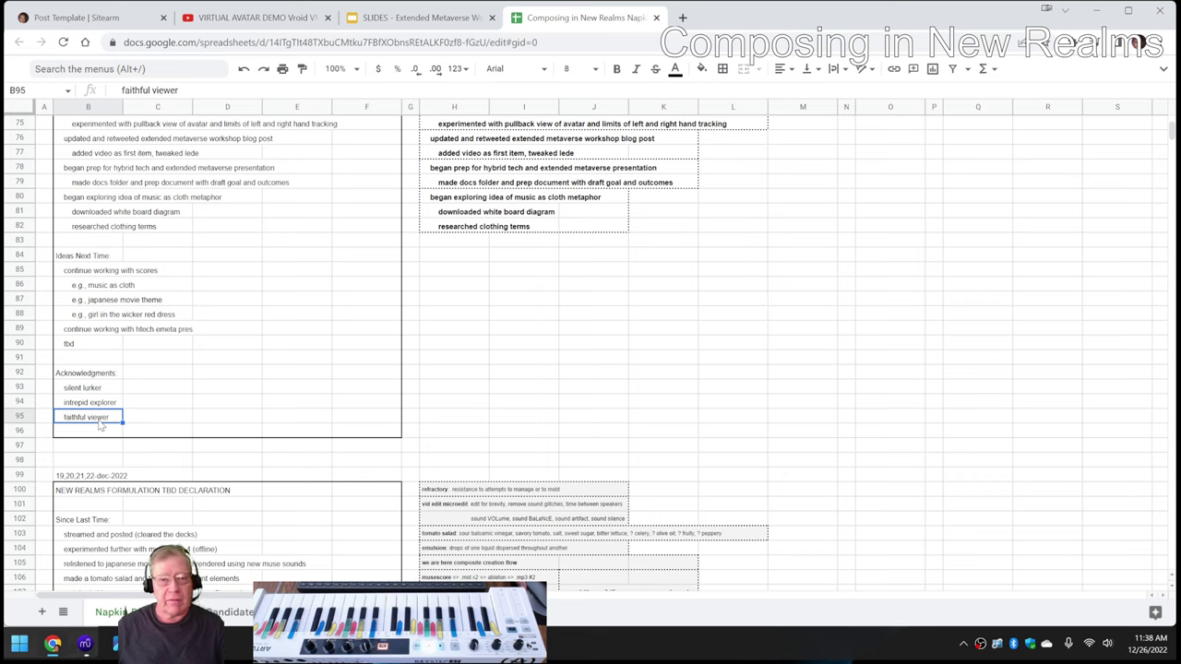